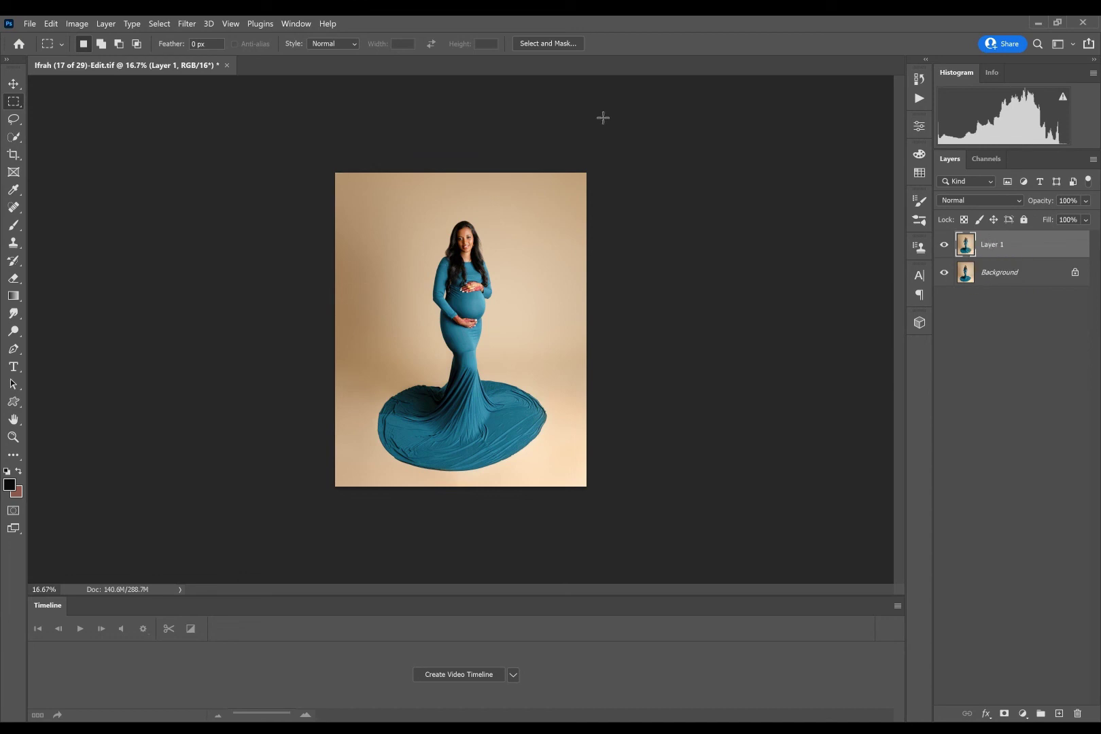
# Step: Select the woman in the photo as the subject and copy her onto a new layer above Layer 1
pyautogui.click(158, 25)
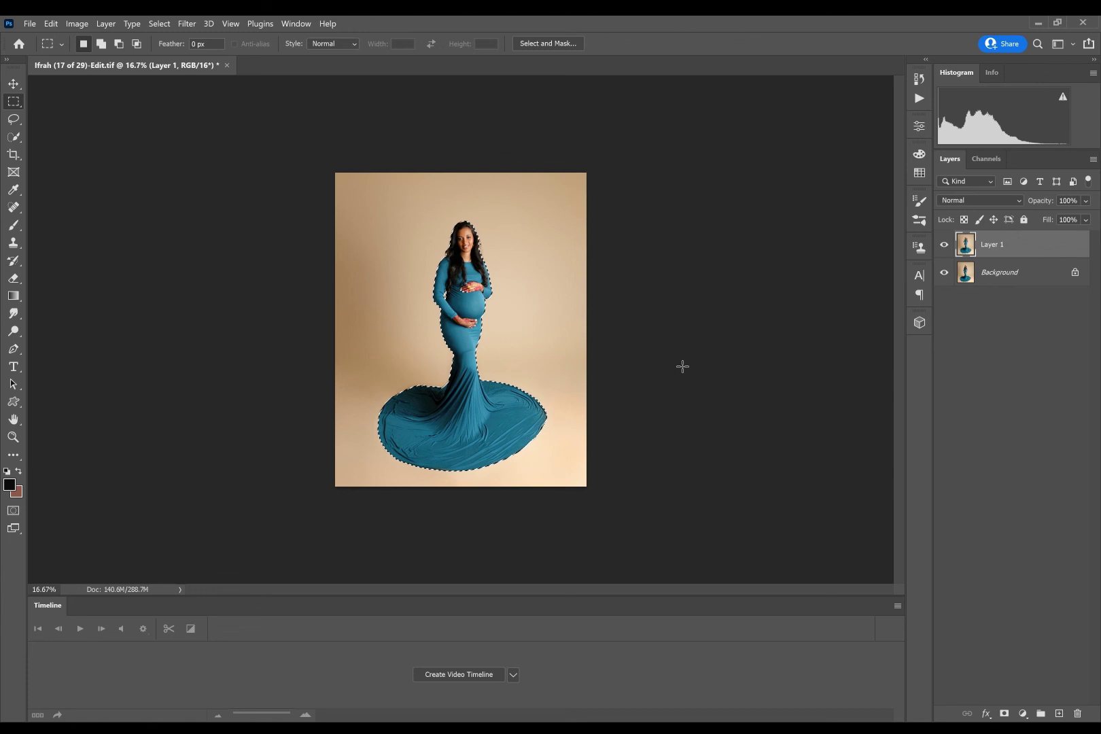
pyautogui.hotkey('ctrl', 'd')
pyautogui.hotkey('ctrl', 'shift', 'alt', 'n')
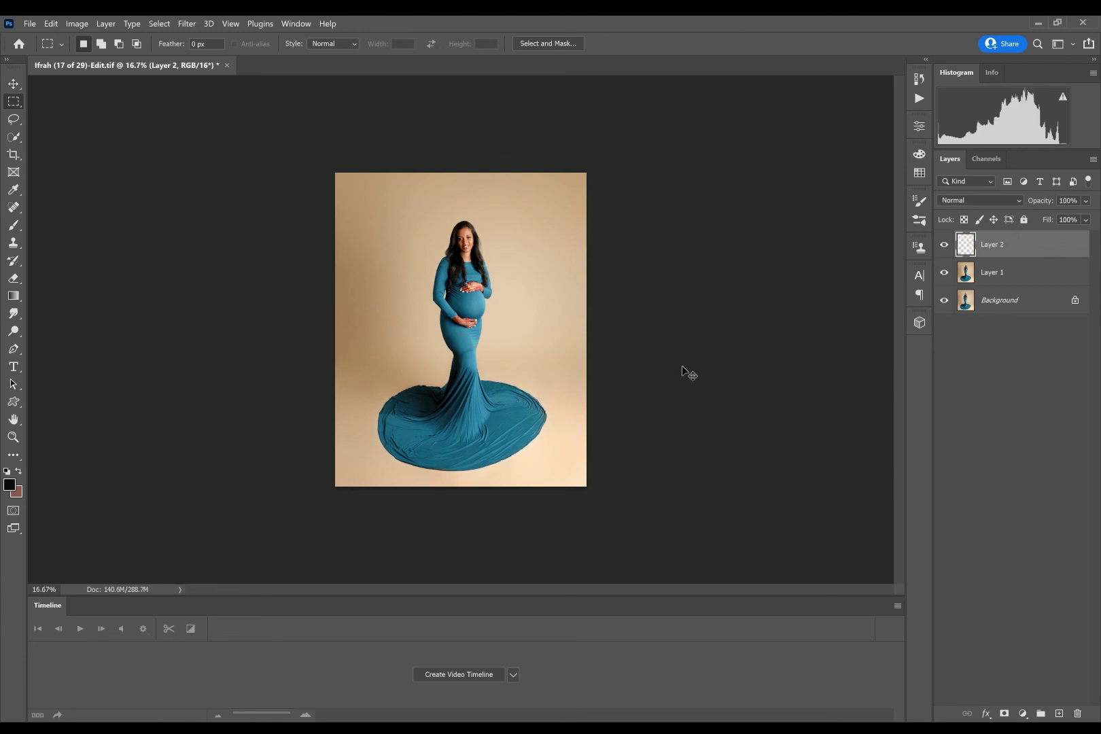
# Step: Hide the Background layer, keep Layer 1 visible, and duplicate Layer 1 beneath the cut-out subject
pyautogui.click(944, 273)
pyautogui.click(944, 300)
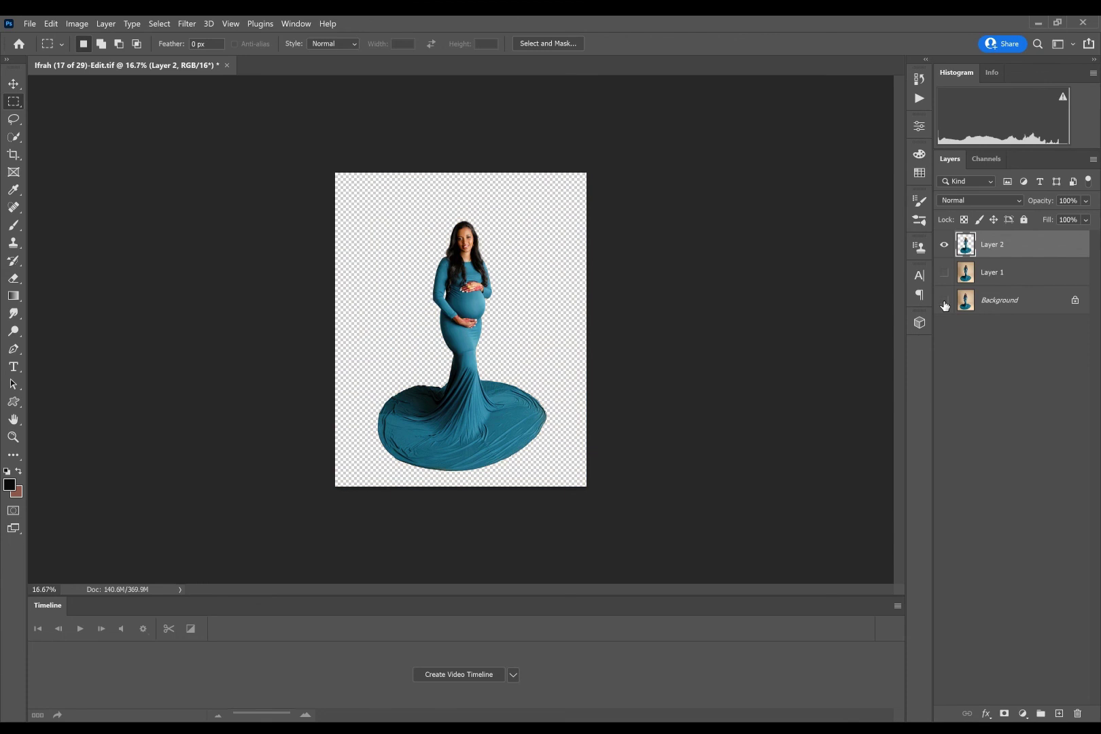
pyautogui.click(945, 273)
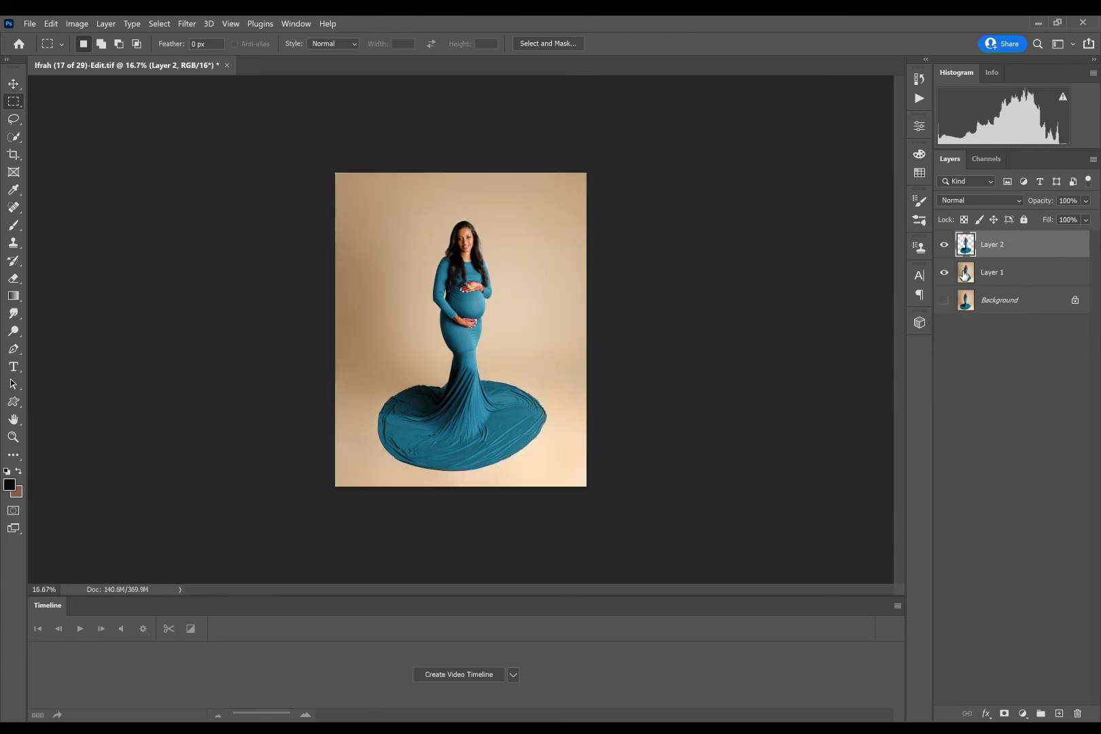
pyautogui.click(961, 276)
pyautogui.hotkey('ctrl', 'j')
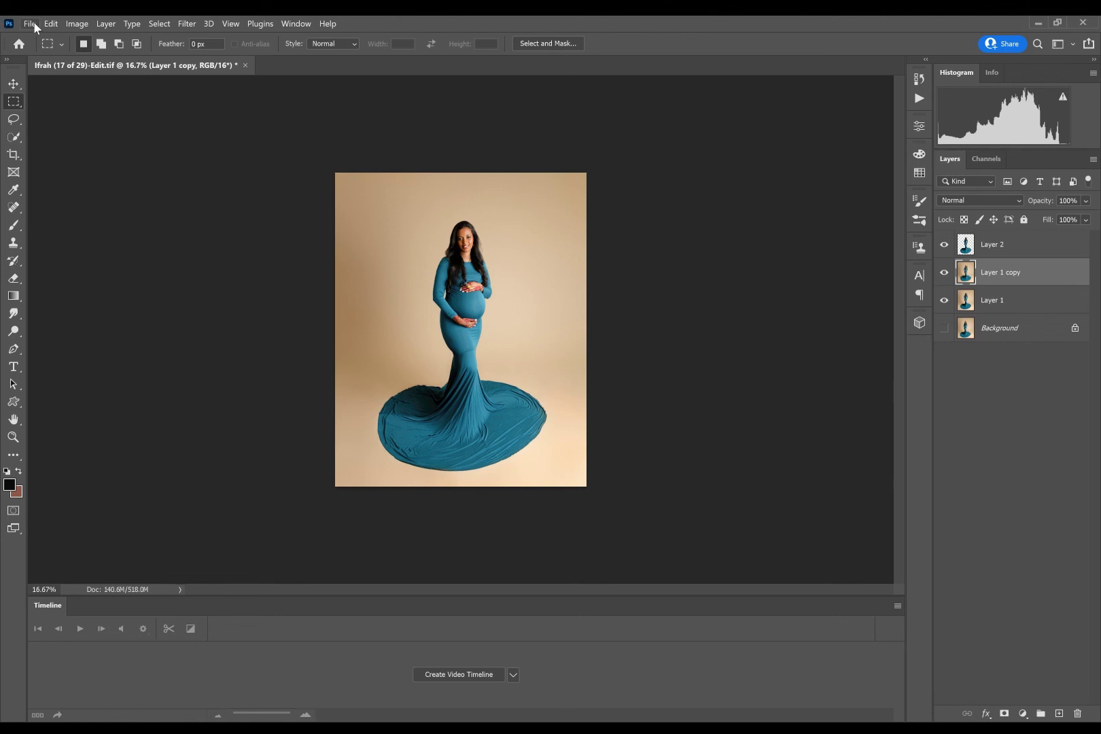
# Step: Place the embedded image Cream Texture 6 from the Creamy Textures folder in Digital Backdrops above Layer 1 copy
pyautogui.click(86, 288)
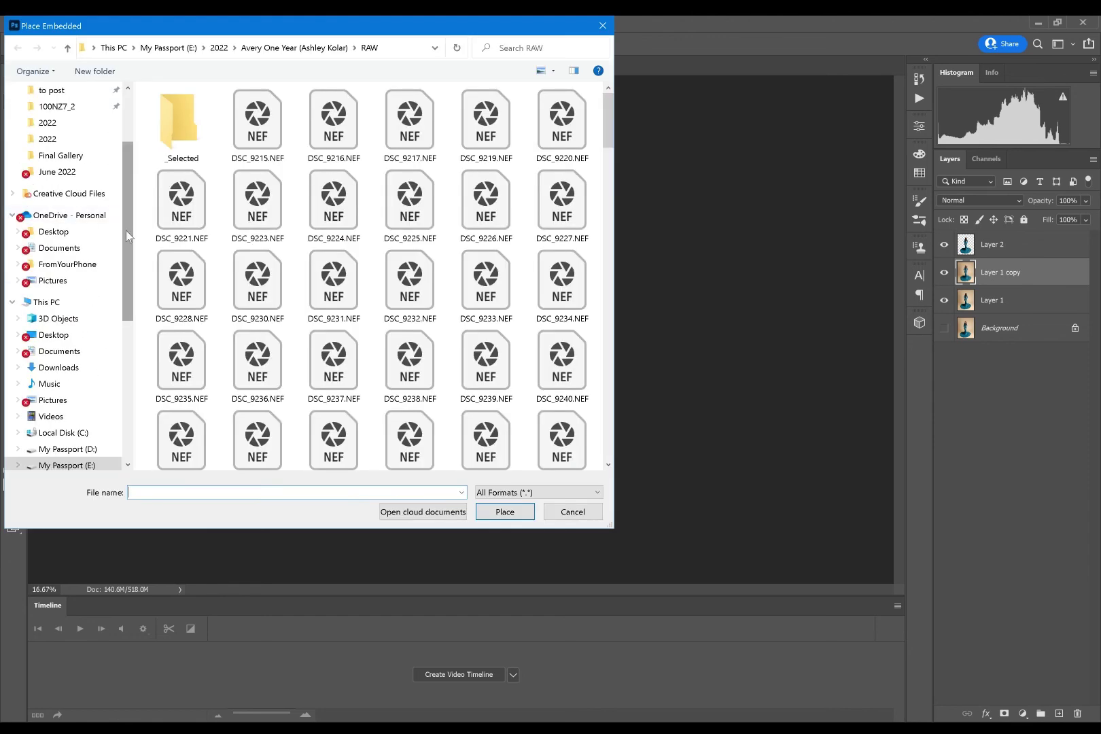
pyautogui.moveTo(126, 230); pyautogui.dragTo(130, 273)
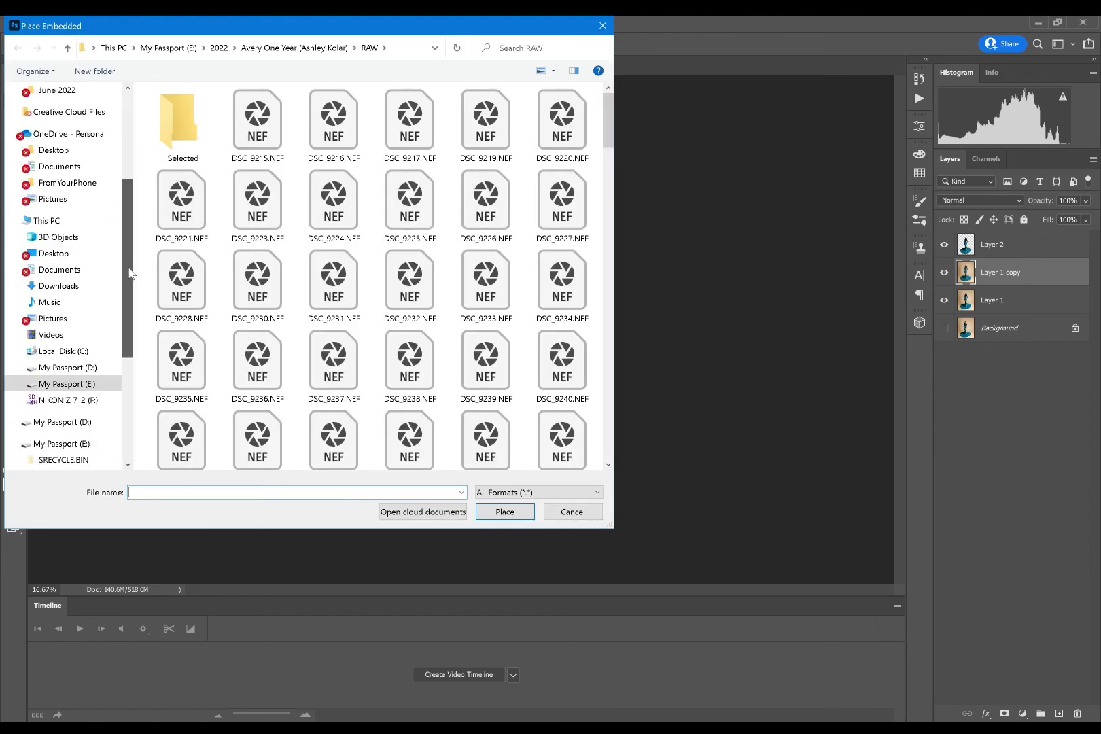
pyautogui.click(12, 422)
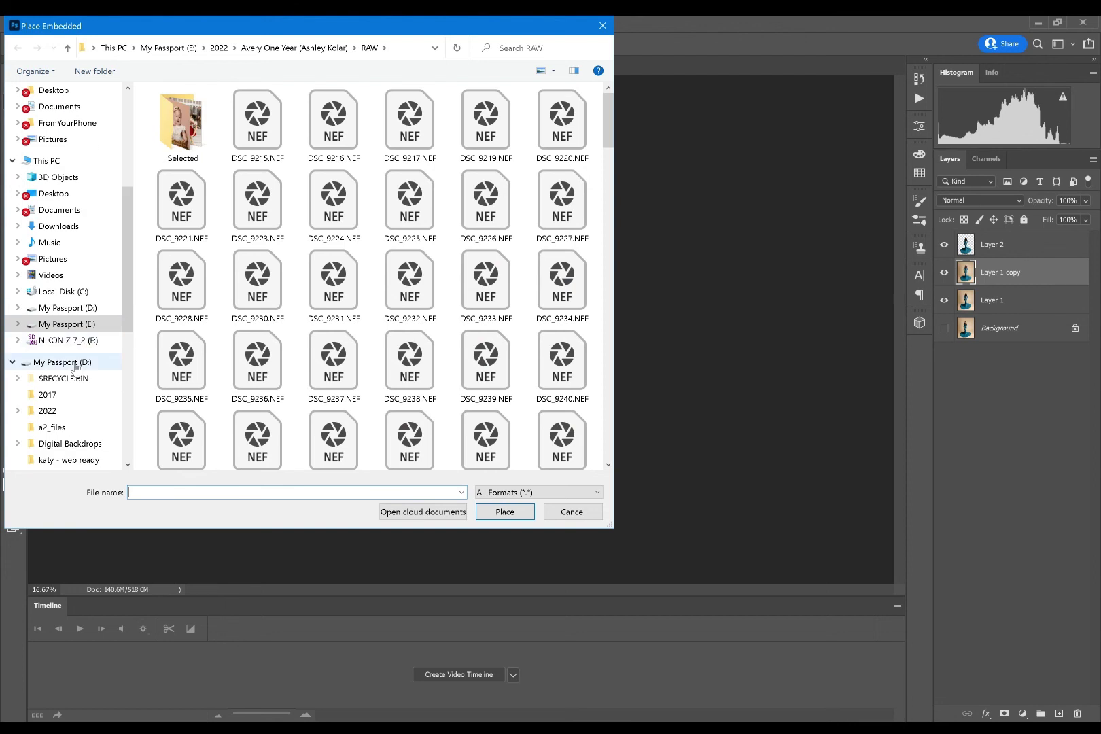
pyautogui.doubleClick(176, 167)
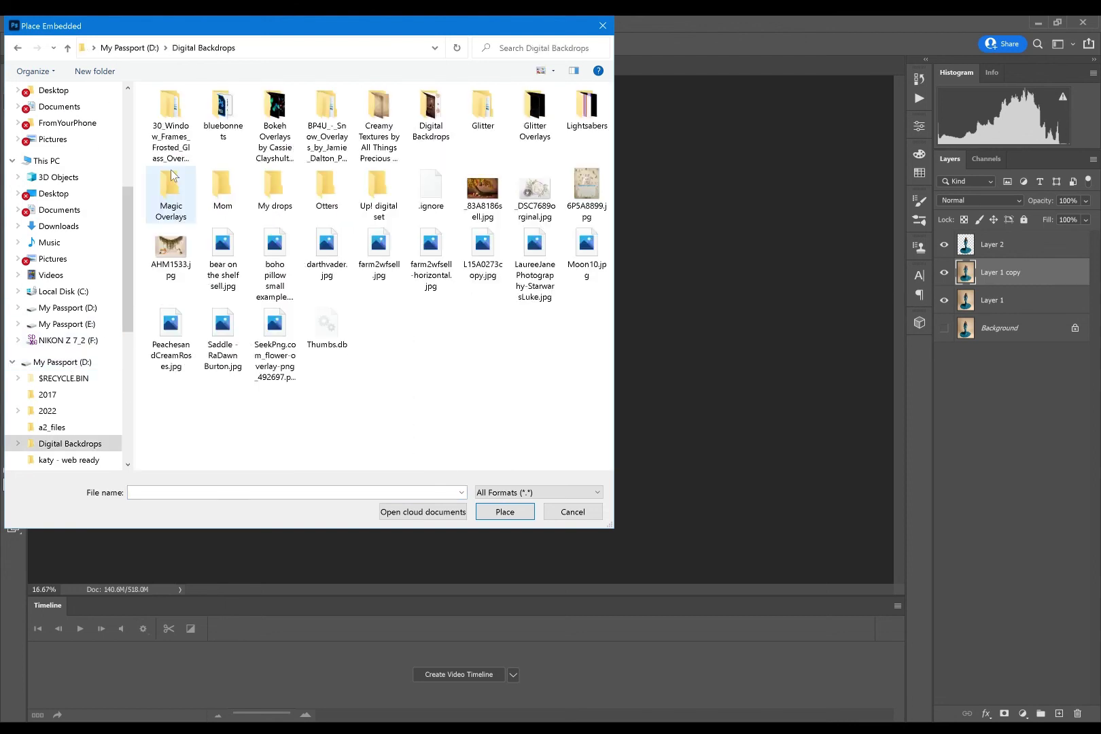
pyautogui.doubleClick(382, 111)
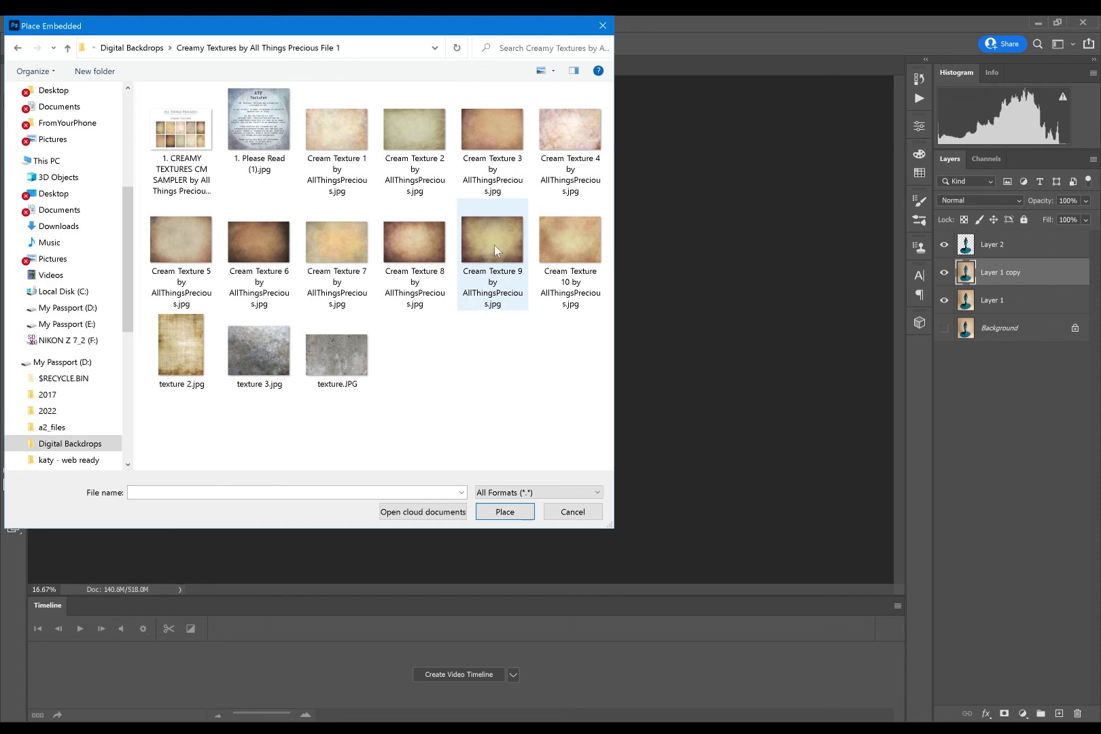
pyautogui.click(250, 246)
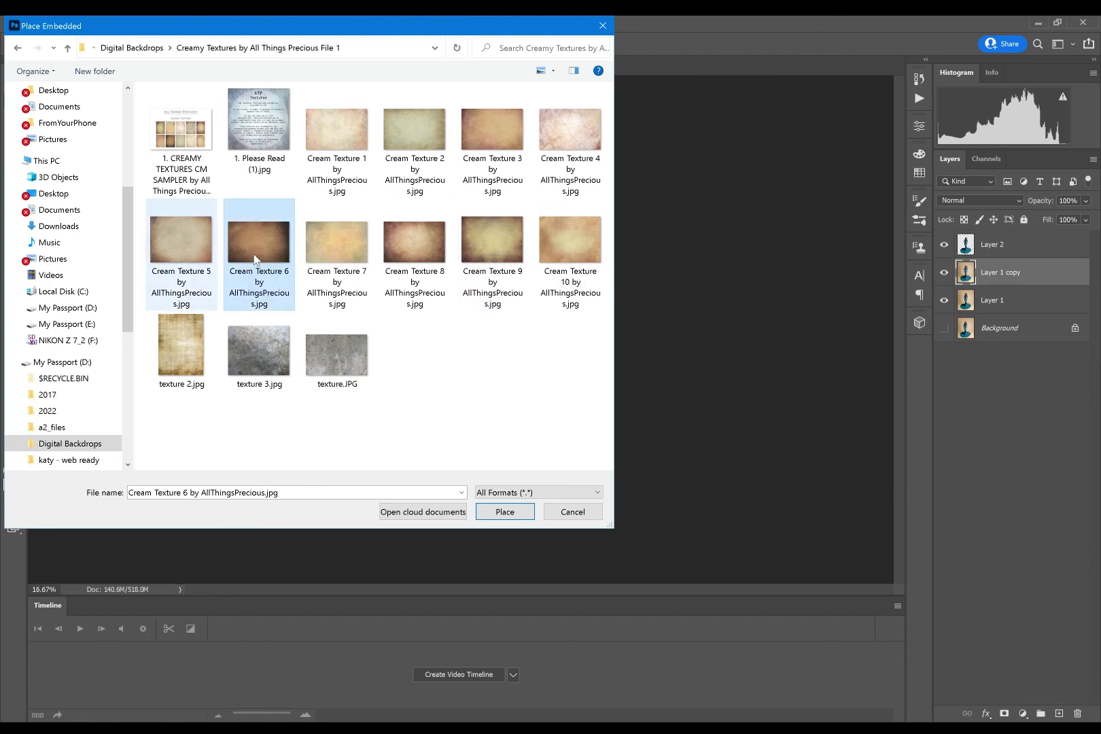
pyautogui.click(505, 514)
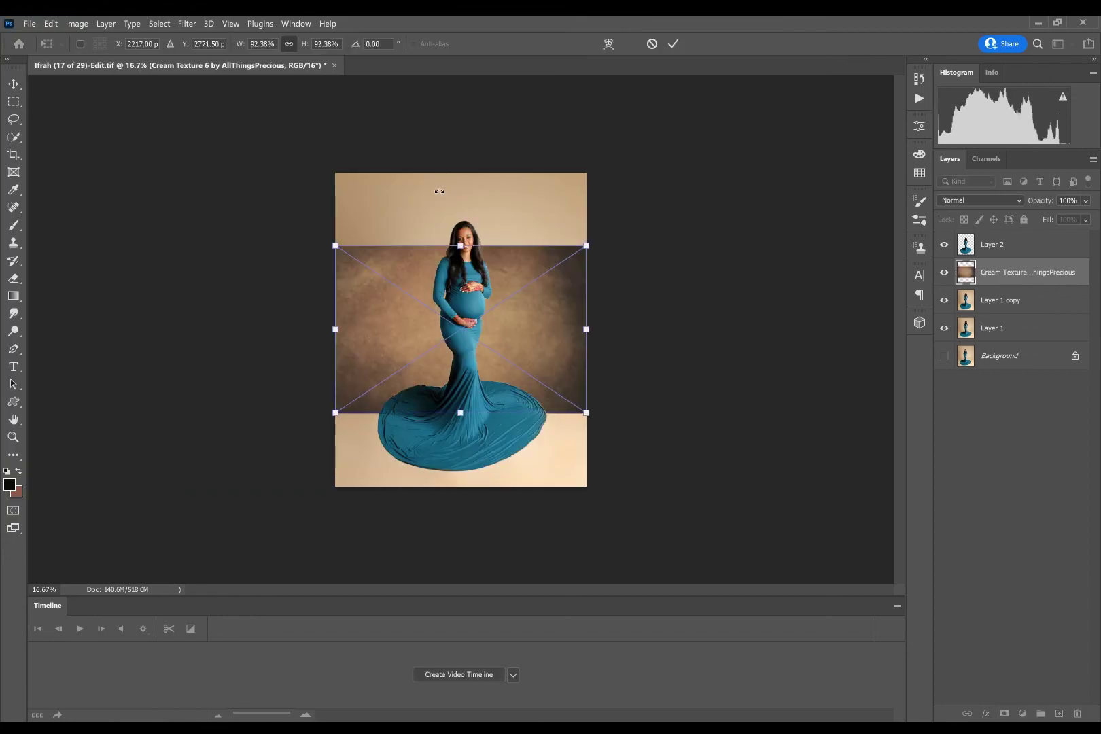
# Step: Rotate the placed texture about 90° and scale it to about 145% so it covers the whole canvas
pyautogui.moveTo(435, 204); pyautogui.dragTo(562, 311)
pyautogui.moveTo(454, 185); pyautogui.dragTo(454, 185)
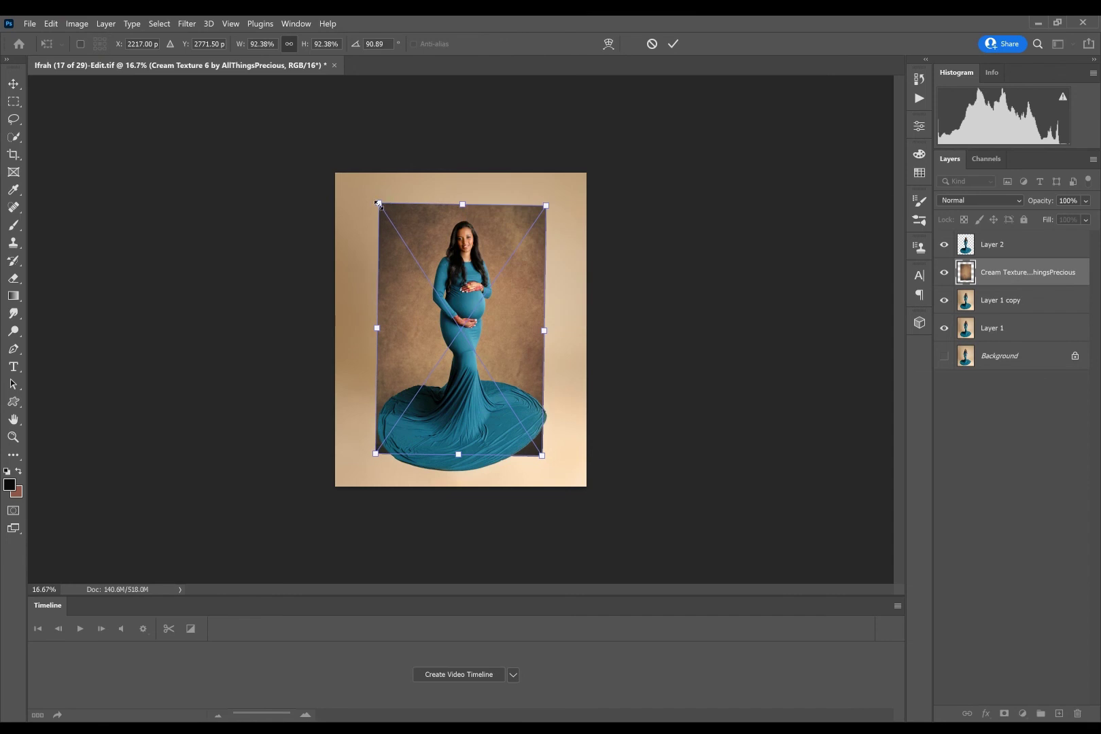
pyautogui.moveTo(378, 203); pyautogui.dragTo(324, 174)
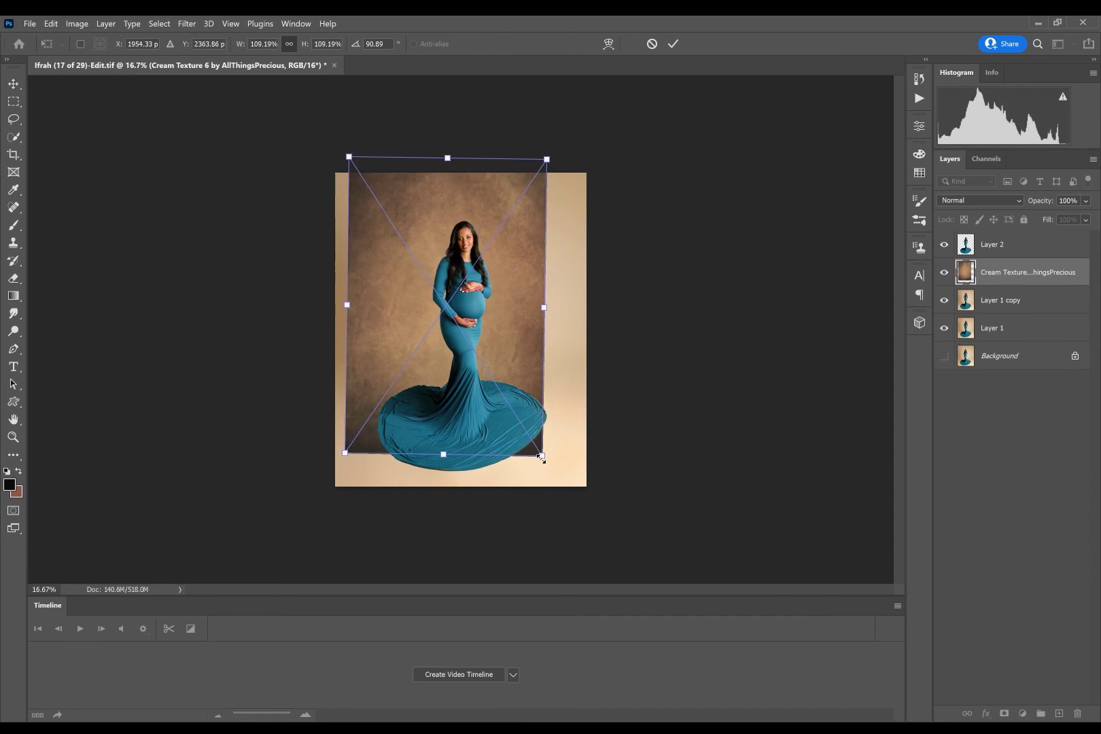
pyautogui.moveTo(541, 455); pyautogui.dragTo(589, 529)
pyautogui.moveTo(480, 140); pyautogui.dragTo(478, 138)
pyautogui.moveTo(348, 155); pyautogui.dragTo(329, 132)
pyautogui.moveTo(433, 220); pyautogui.dragTo(438, 203)
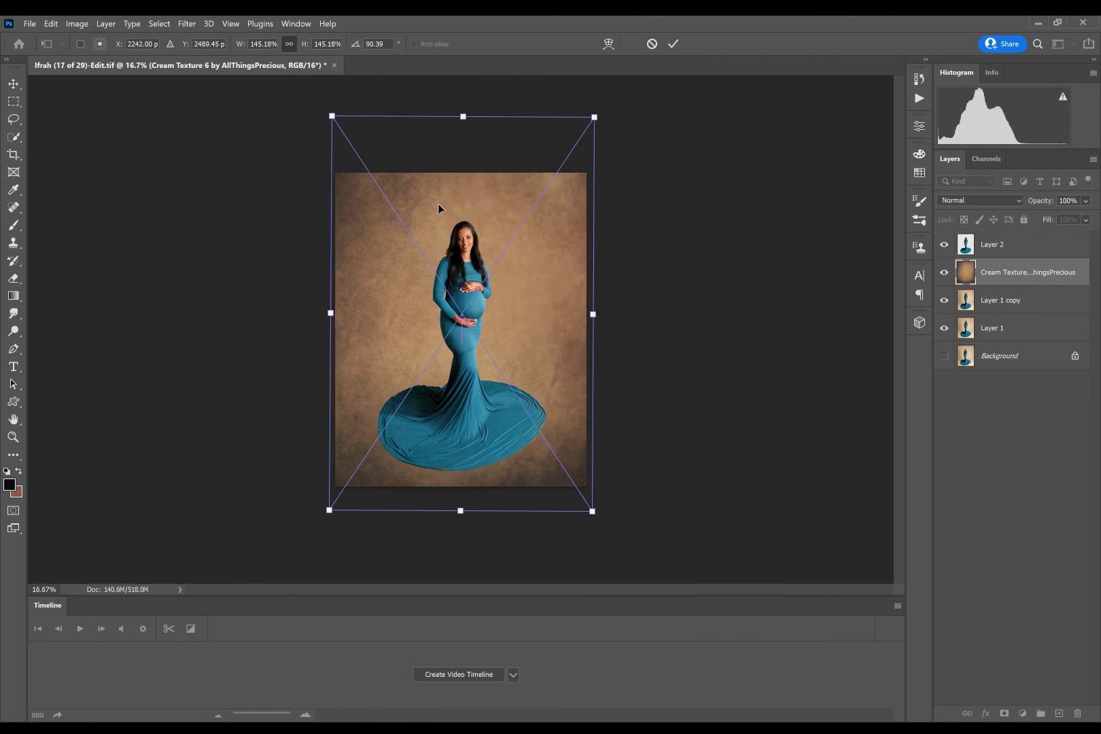
pyautogui.press('Return')
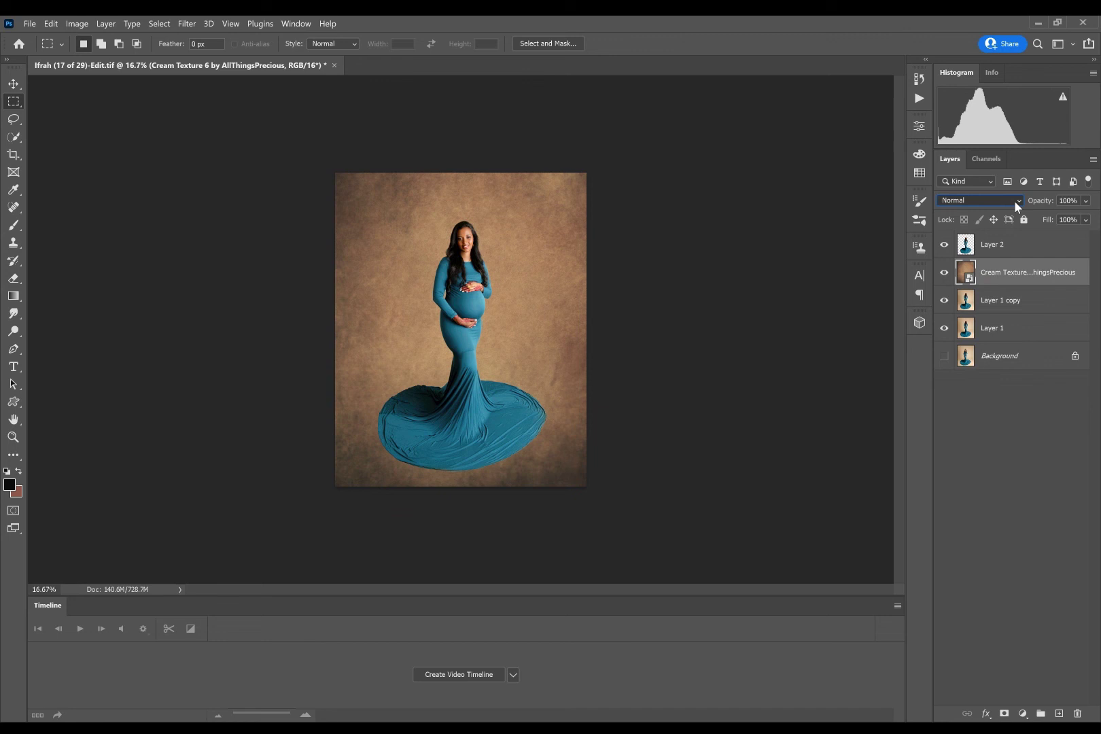
# Step: Try different blend modes on the Cream Texture 6 layer and set it to Overlay
pyautogui.press('Down')
pyautogui.press('Down')
pyautogui.press('Down')
pyautogui.press('Down')
pyautogui.press('Down')
pyautogui.press('Down')
pyautogui.press('Down')
pyautogui.press('Down')
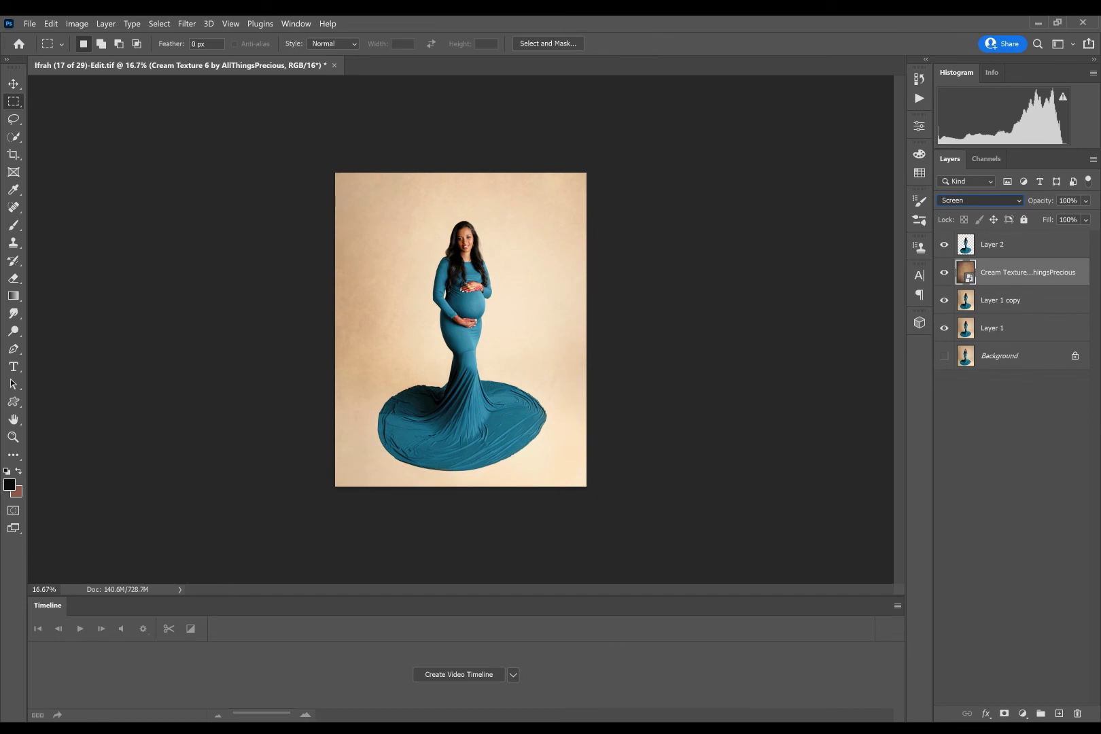
pyautogui.press('Down')
pyautogui.press('Down')
pyautogui.press('Down')
pyautogui.press('Down')
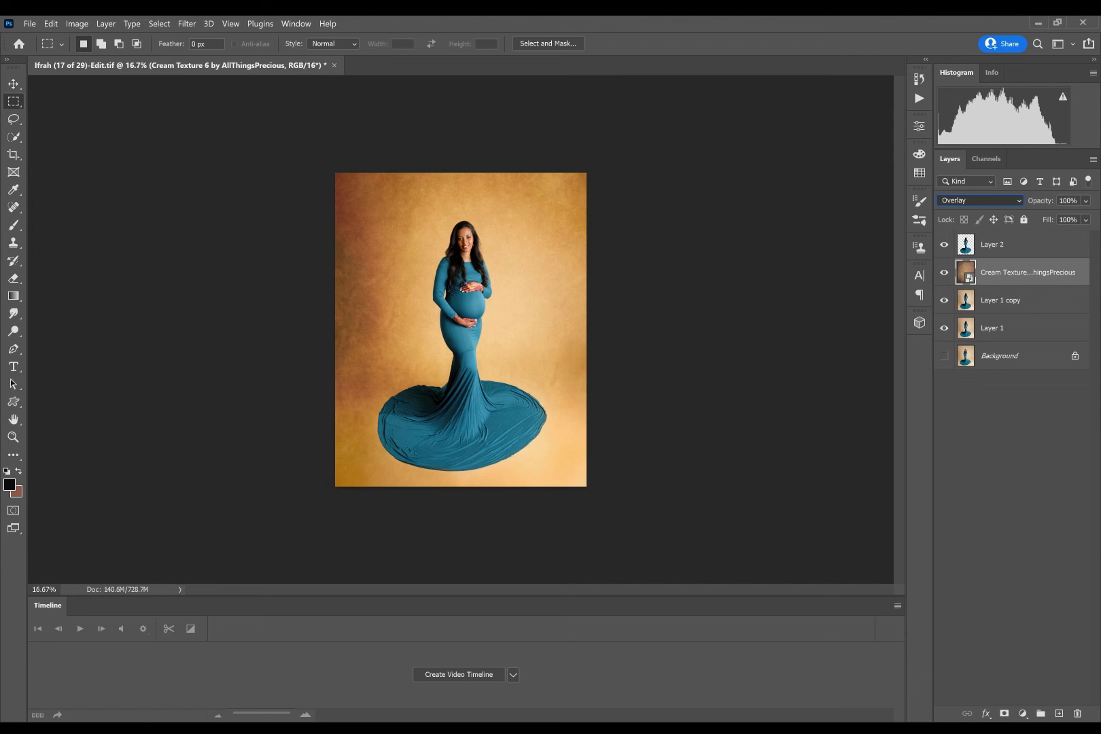
pyautogui.press('Down')
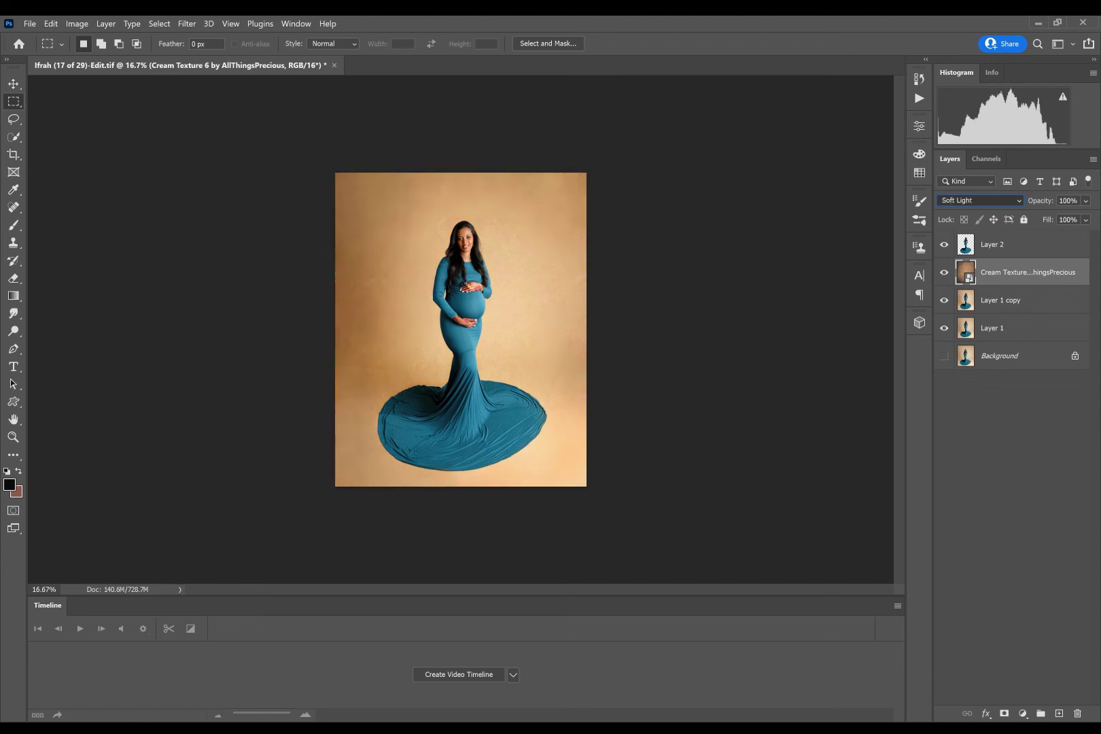
pyautogui.press('Down')
pyautogui.press('Down')
pyautogui.press('Down')
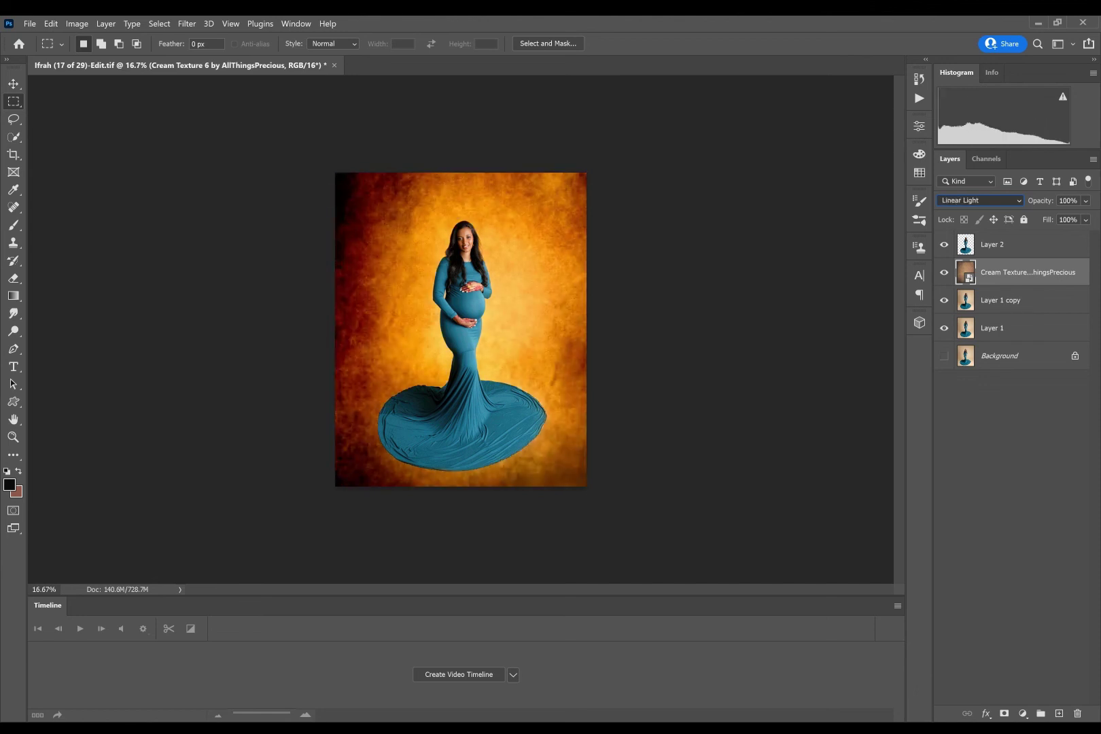
pyautogui.press('Up')
pyautogui.press('Up')
pyautogui.press('Up')
pyautogui.press('Up')
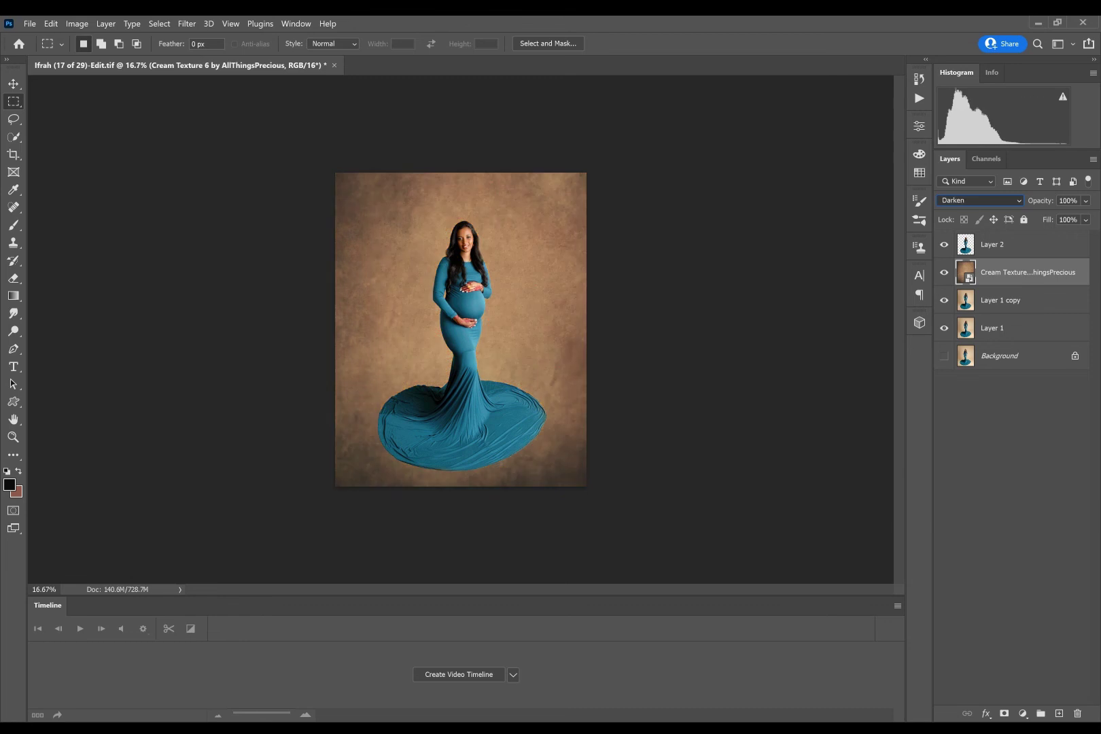
pyautogui.click(959, 202)
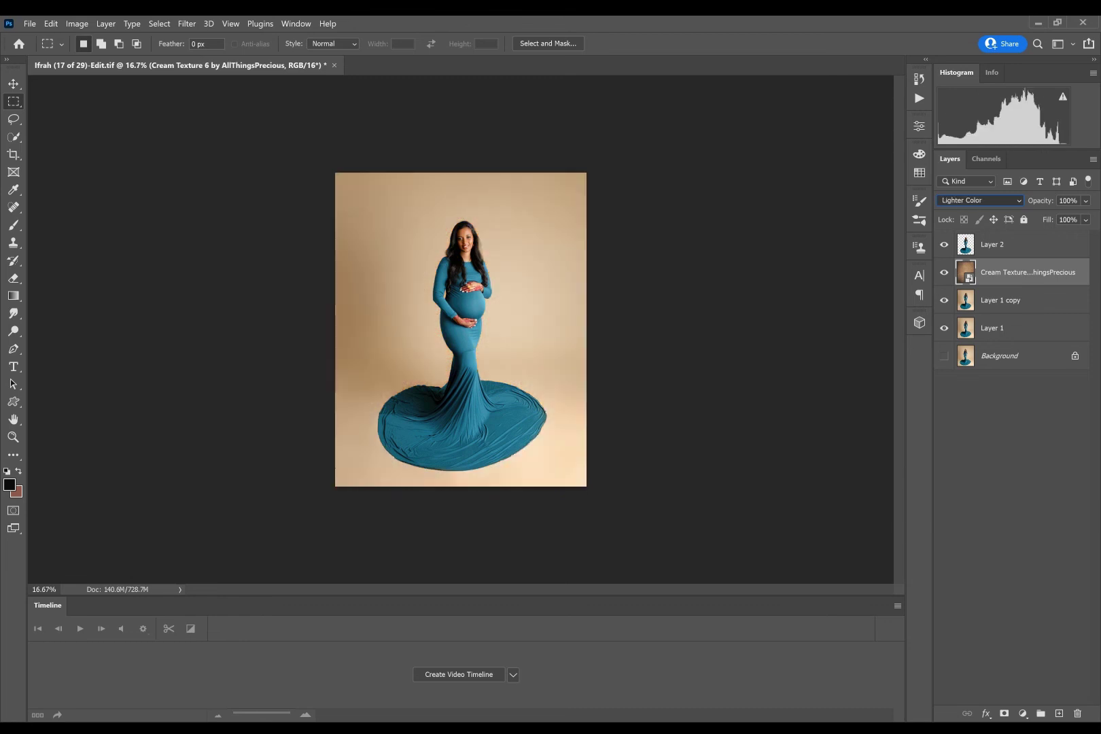
pyautogui.press('Down')
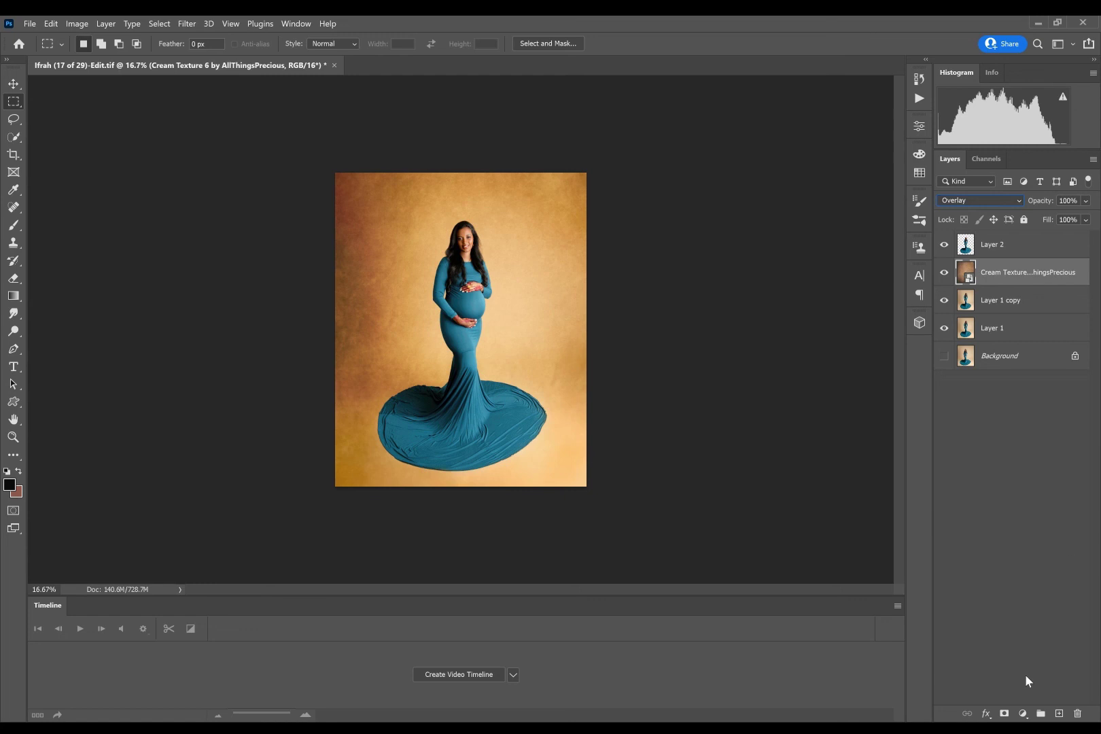
# Step: Add a Hue/Saturation adjustment layer above the texture and clip it to the texture layer
pyautogui.click(1022, 714)
pyautogui.click(1038, 584)
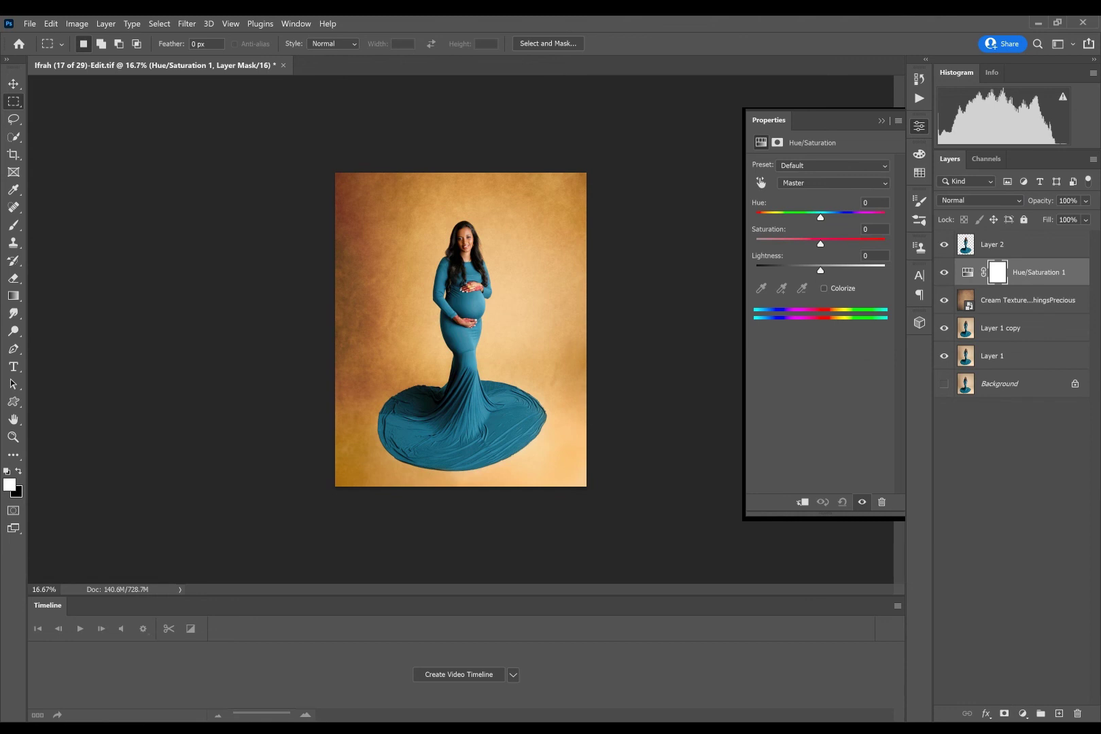
pyautogui.hotkey('ctrl', 'alt', 'g')
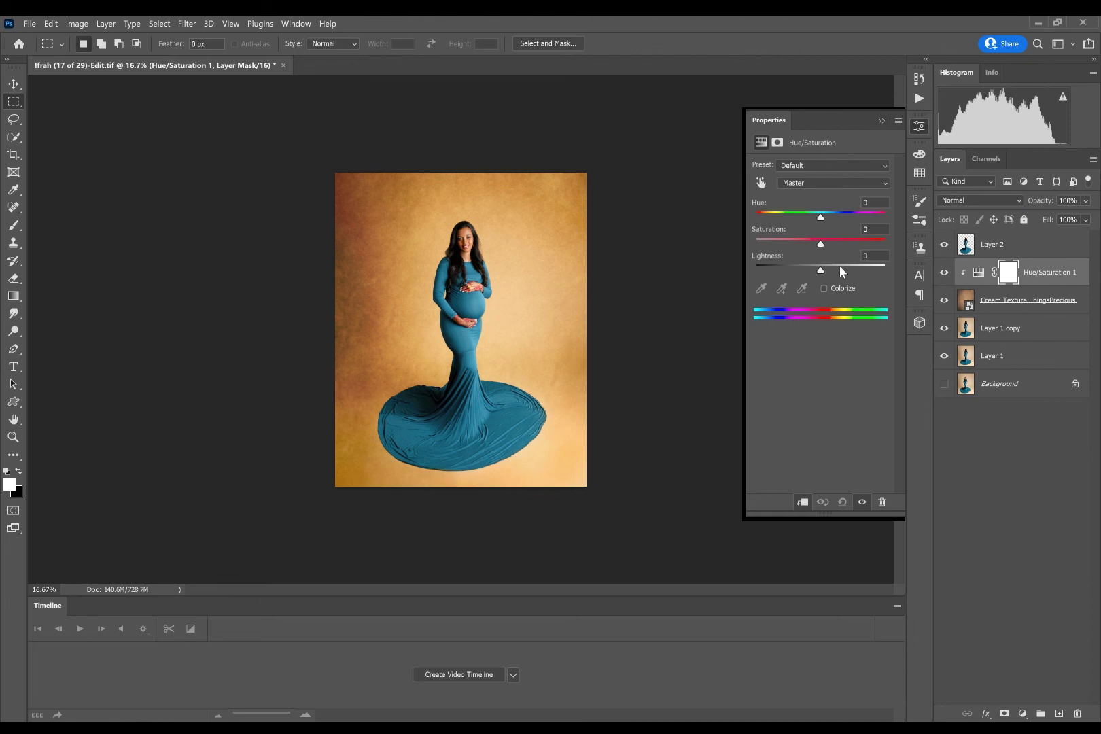
# Step: Set the Hue/Saturation adjustment's master saturation to -69 and lightness to +14
pyautogui.moveTo(821, 243); pyautogui.dragTo(786, 246)
pyautogui.click(817, 216)
pyautogui.click(832, 182)
pyautogui.click(815, 170)
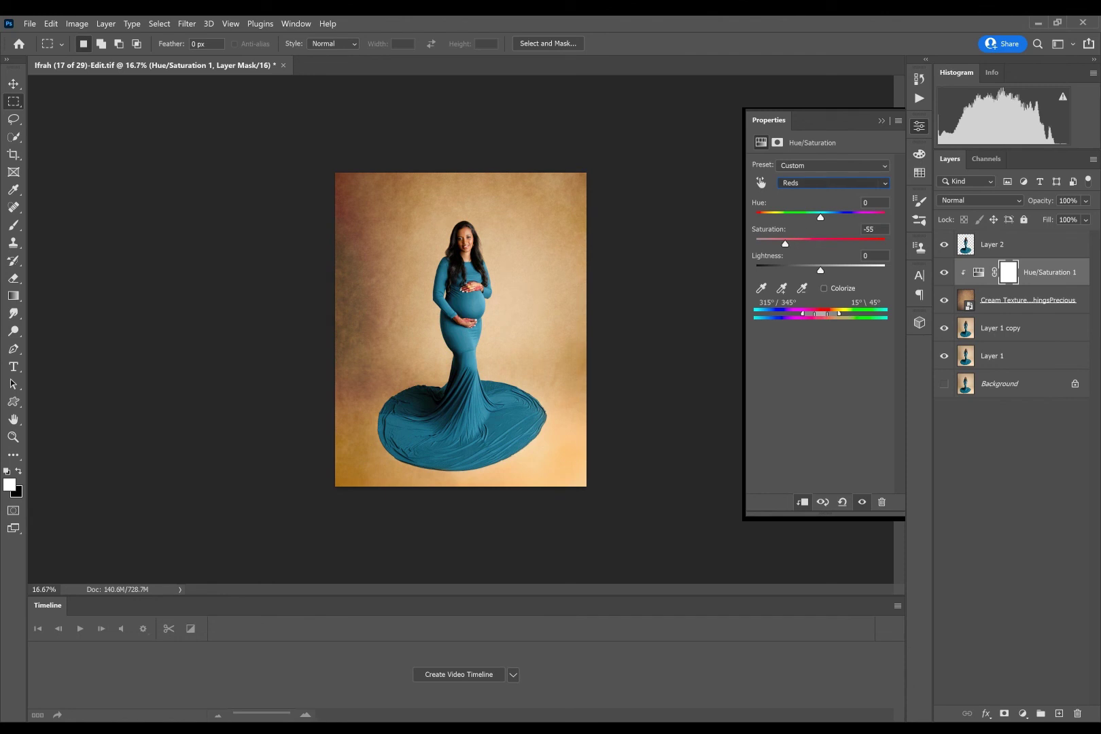
pyautogui.scroll(1, 832, 183)
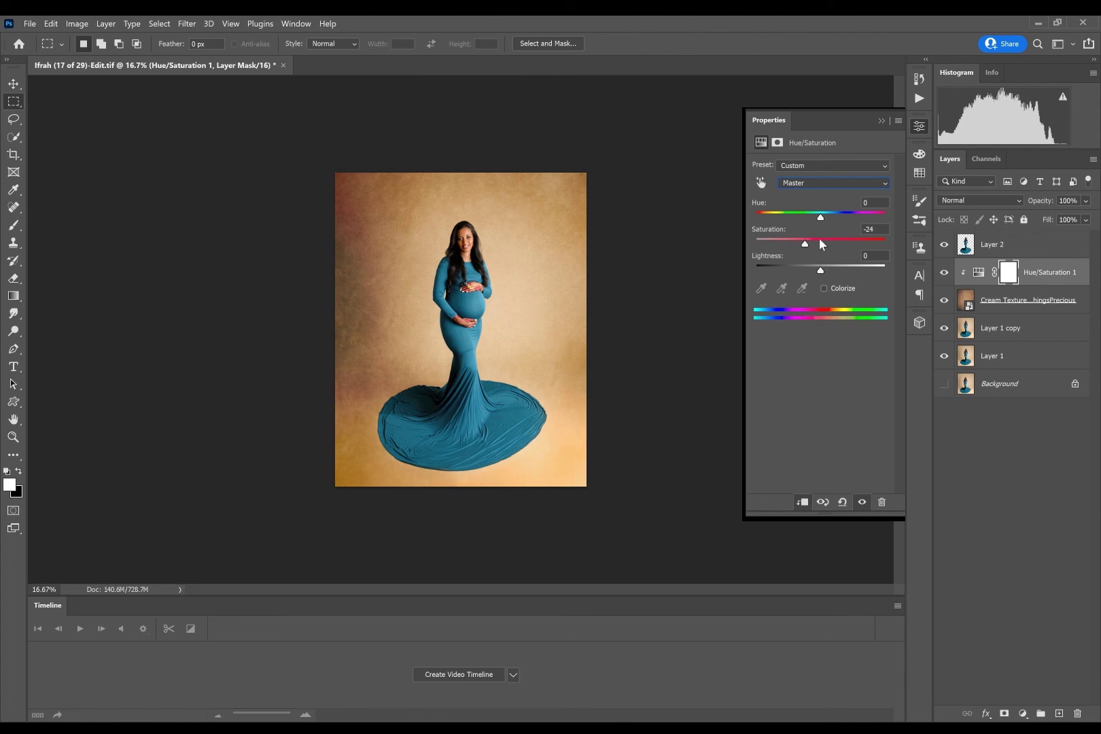
pyautogui.moveTo(805, 243); pyautogui.dragTo(829, 271)
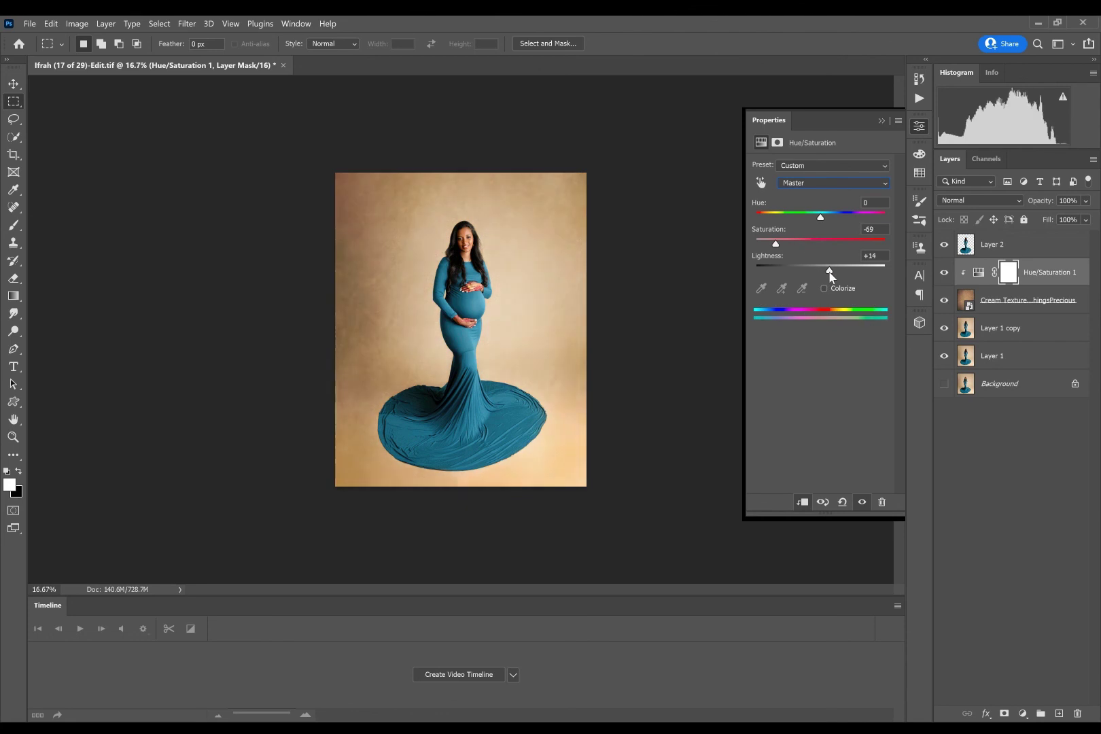
# Step: Lower the Cream Texture 6 layer's opacity to 61%
pyautogui.click(965, 300)
pyautogui.click(1086, 201)
pyautogui.moveTo(1090, 216); pyautogui.dragTo(1065, 216)
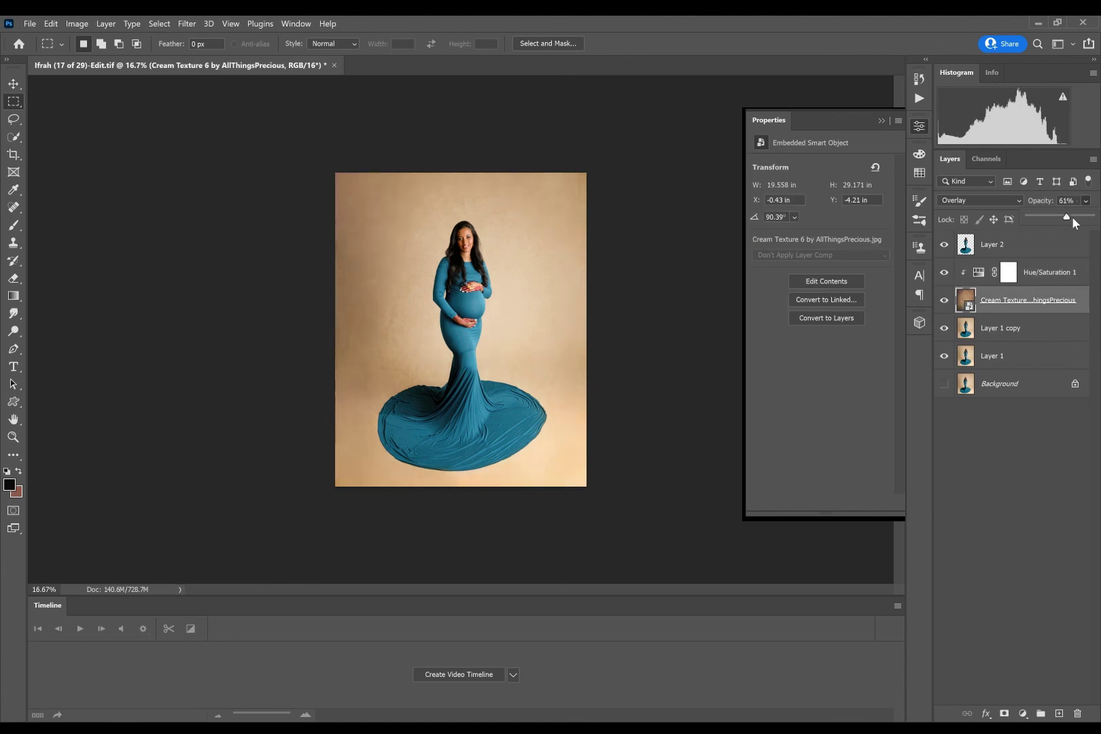
# Step: Raise the saturation of the clipped Hue/Saturation adjustment slightly and collapse its properties
pyautogui.click(976, 272)
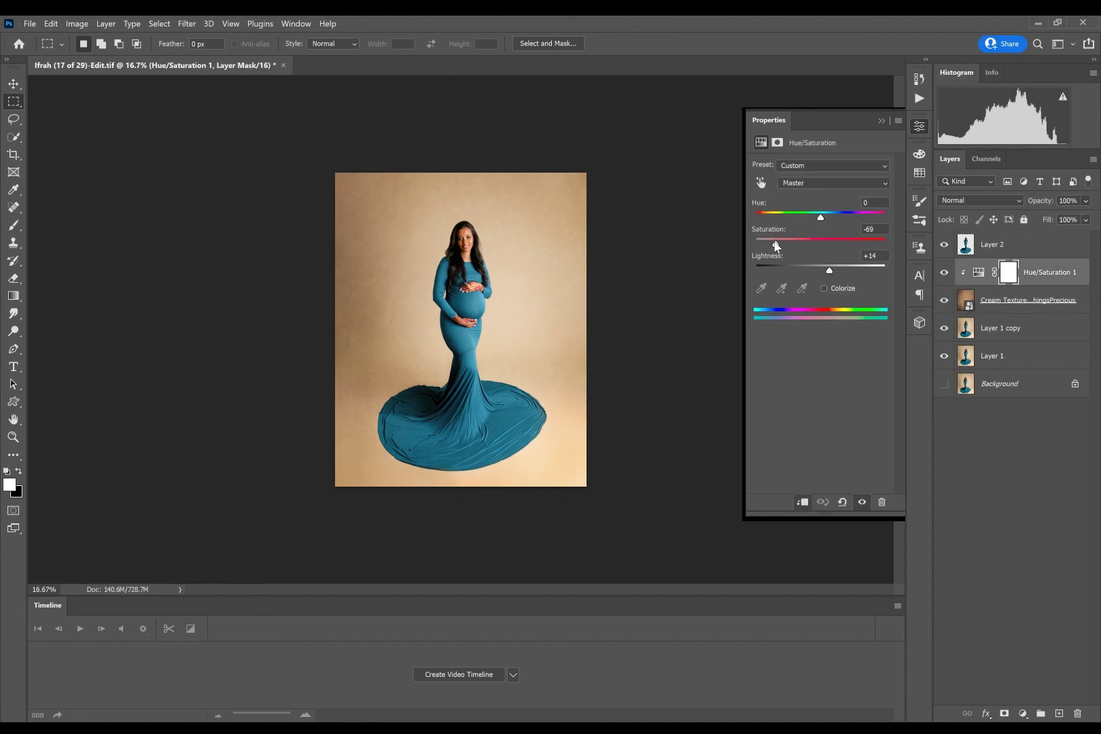
pyautogui.moveTo(775, 243)
pyautogui.mouseDown()
pyautogui.moveTo(837, 246)
pyautogui.moveTo(791, 246)
pyautogui.mouseUp()
pyautogui.click(881, 121)
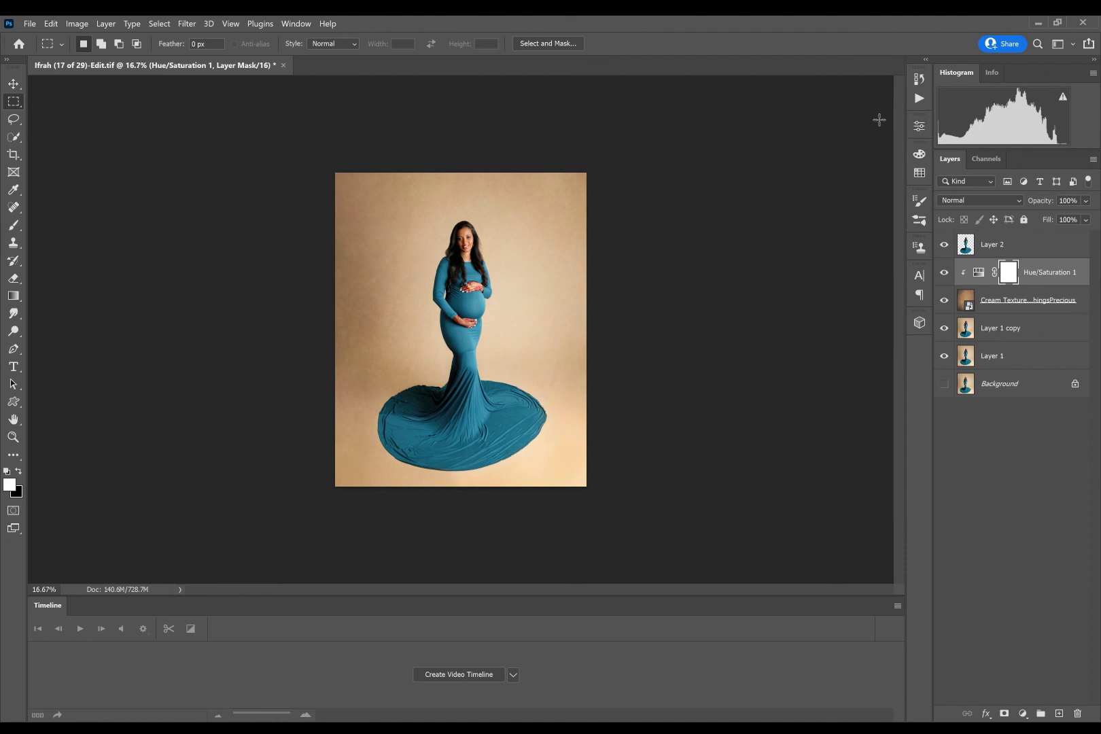
# Step: Toggle the texture layer's visibility to compare the backdrop with and without the texture
pyautogui.click(964, 305)
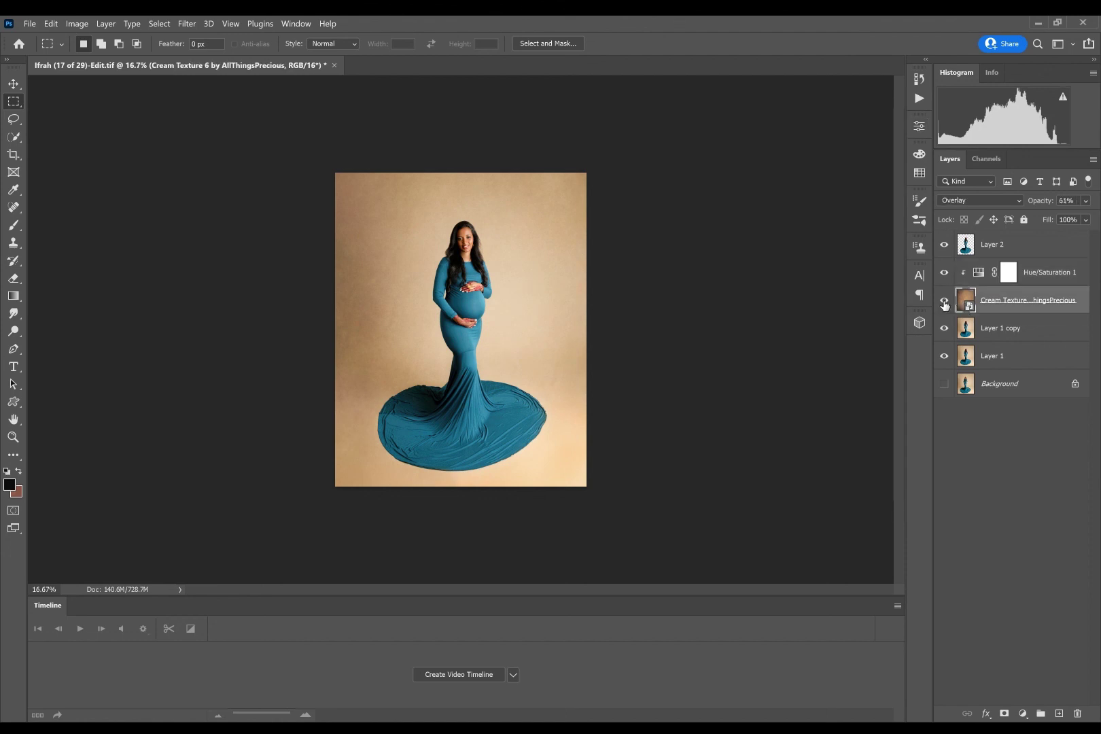
pyautogui.click(943, 305)
pyautogui.click(943, 304)
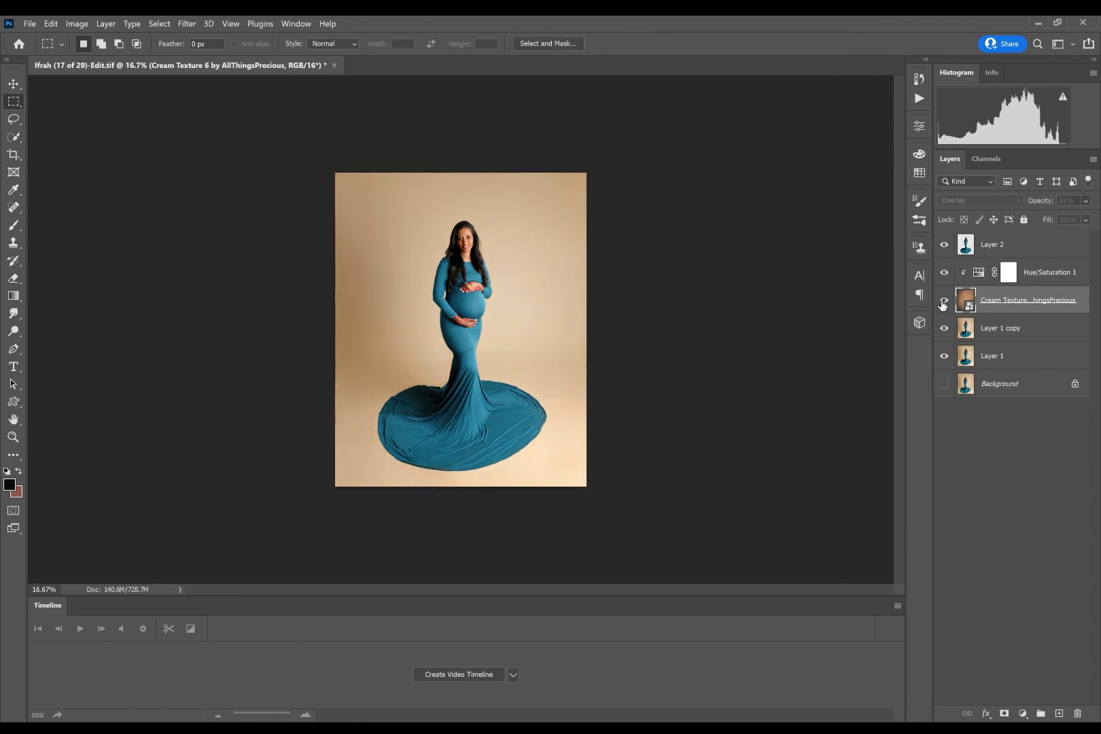
pyautogui.click(943, 304)
pyautogui.click(943, 303)
pyautogui.click(943, 303)
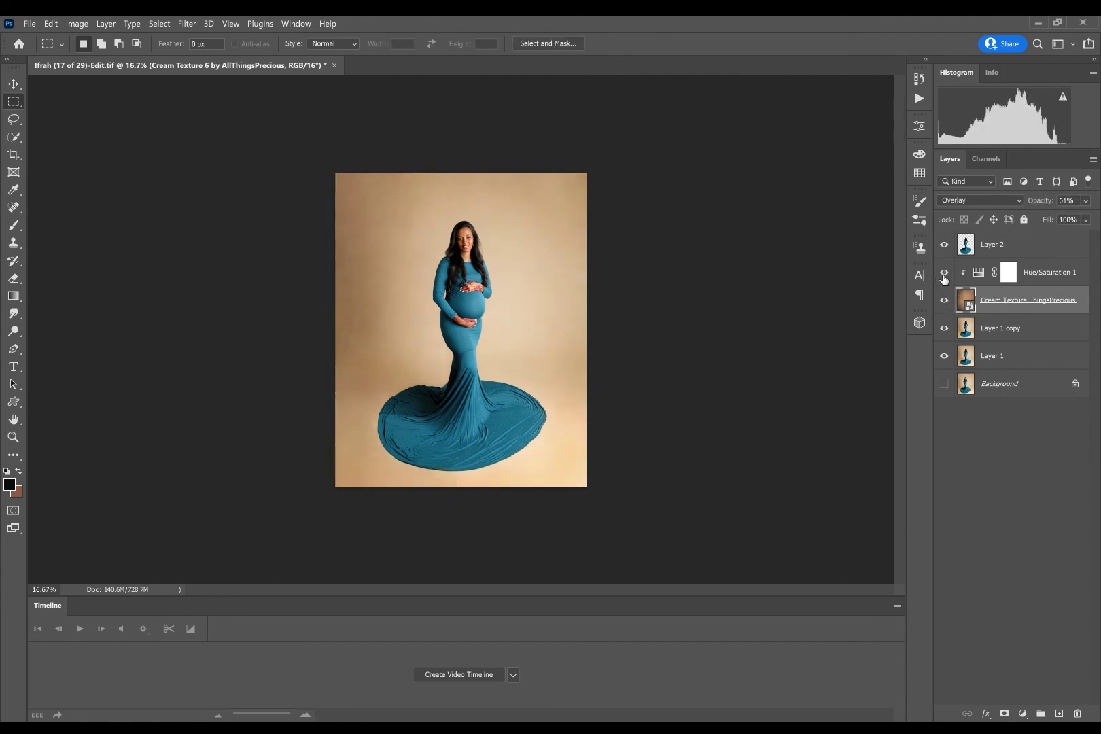
# Step: Hide the Hue/Saturation and Cream Texture 6 layers, and make Layer 1 copy the active layer
pyautogui.click(944, 273)
pyautogui.click(943, 299)
pyautogui.click(979, 329)
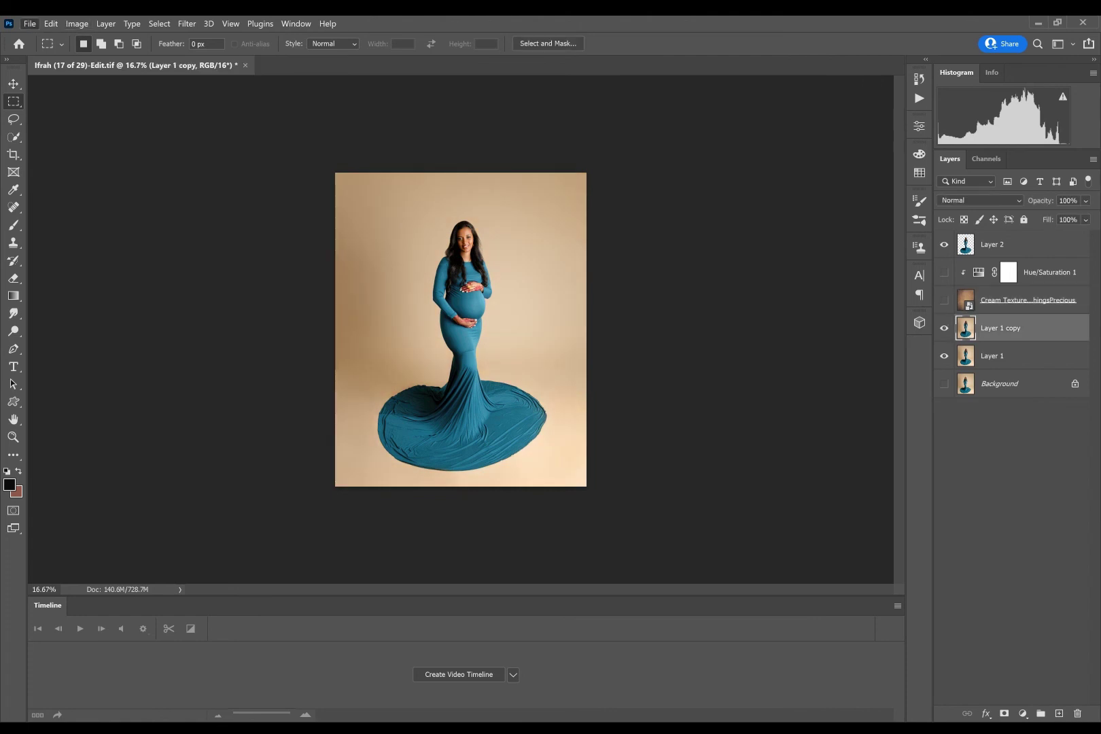
# Step: Place the Cream Texture 1 by AllThingsPrecious image as an embedded layer directly above Layer 1 copy
pyautogui.click(30, 23)
pyautogui.click(69, 295)
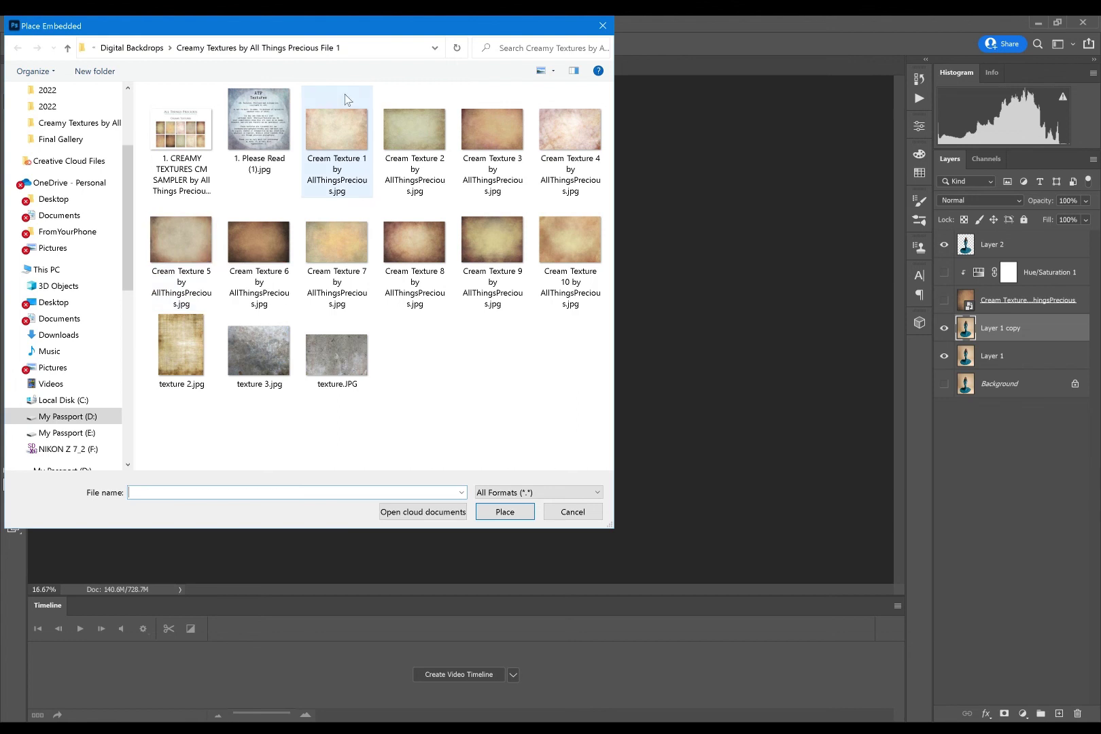
pyautogui.click(334, 128)
pyautogui.click(506, 512)
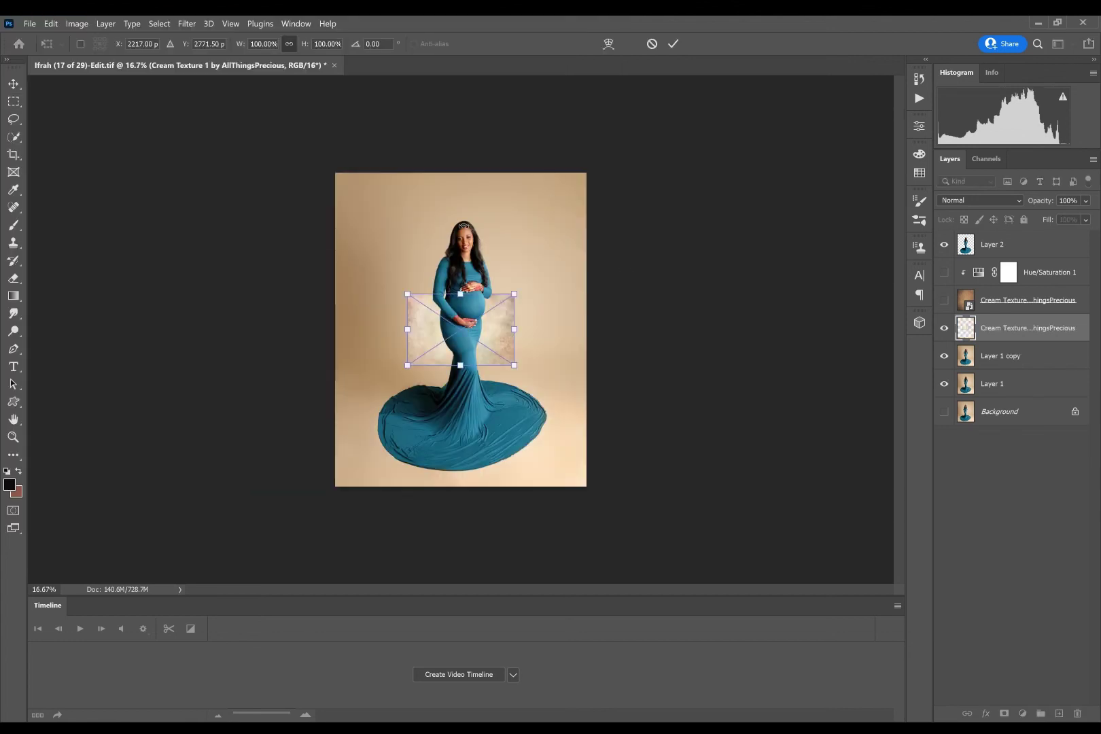
# Step: Rotate the placed texture about 89°, scale it to about 379%, and position it to cover the whole portrait
pyautogui.moveTo(466, 241); pyautogui.dragTo(551, 339)
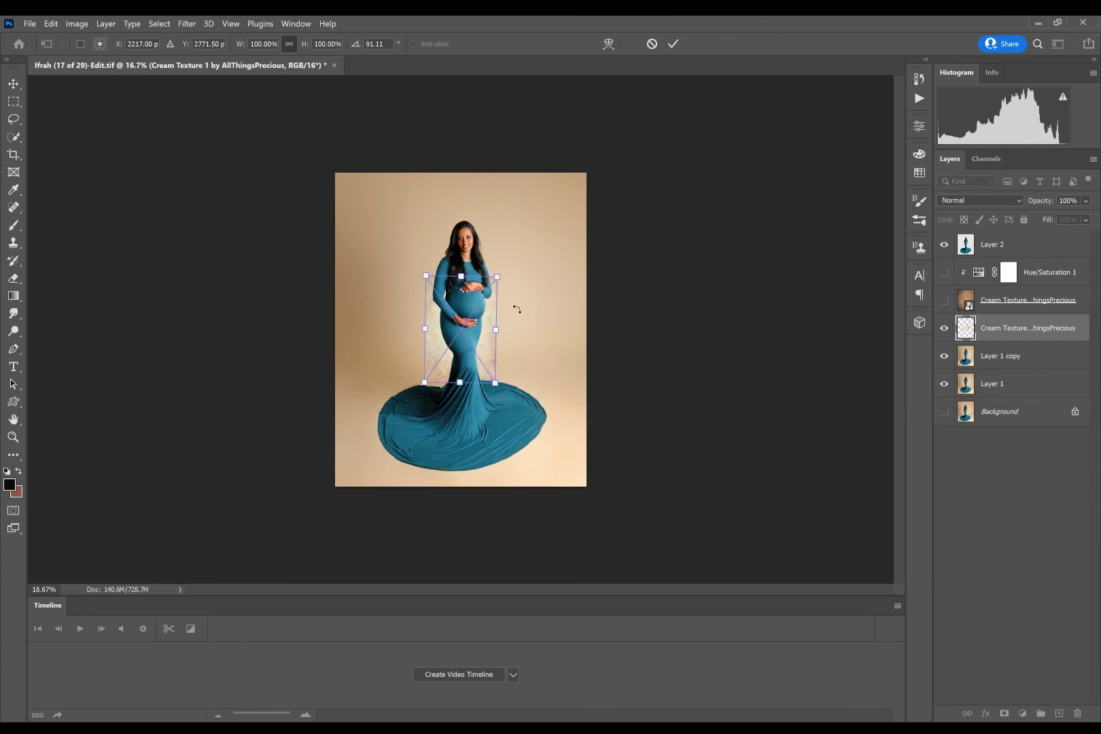
pyautogui.moveTo(496, 277); pyautogui.dragTo(610, 175)
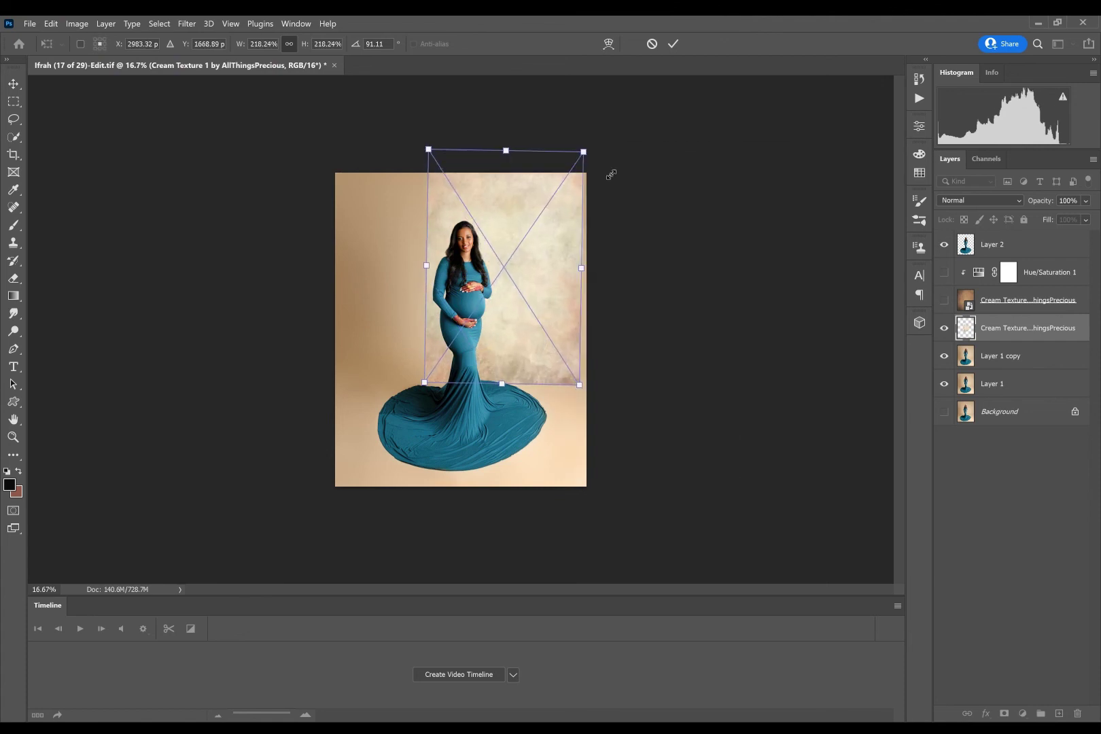
pyautogui.moveTo(421, 388); pyautogui.dragTo(306, 551)
pyautogui.moveTo(493, 117); pyautogui.dragTo(484, 113)
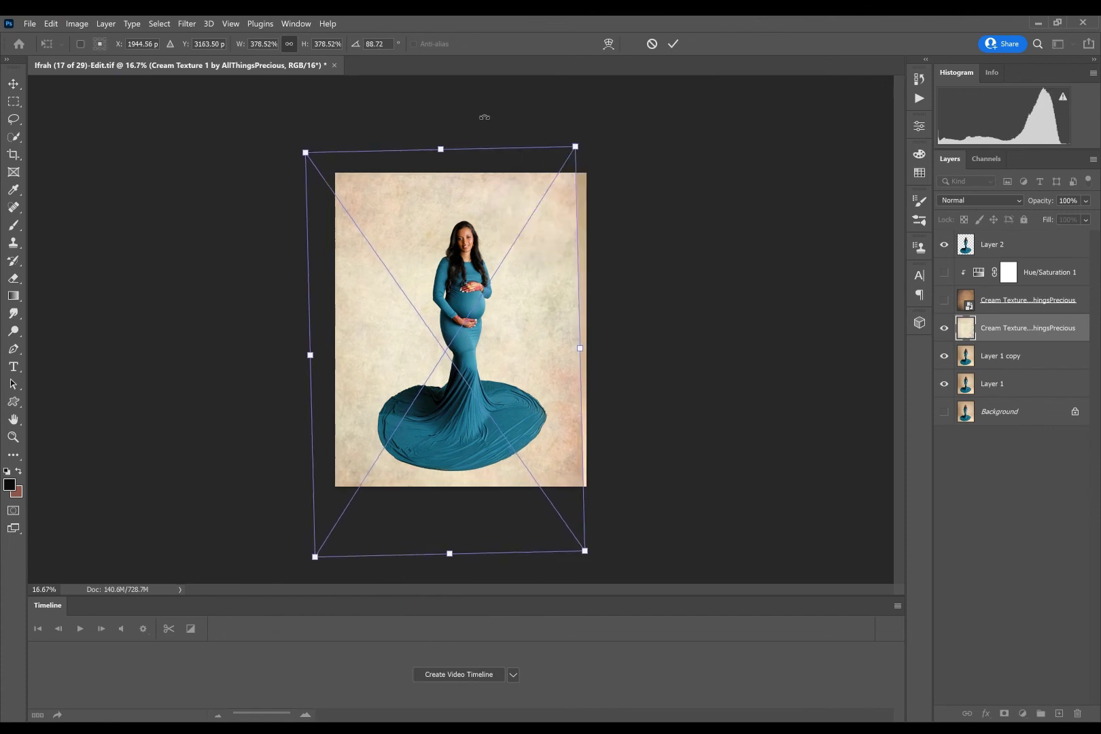
pyautogui.moveTo(455, 206); pyautogui.dragTo(470, 199)
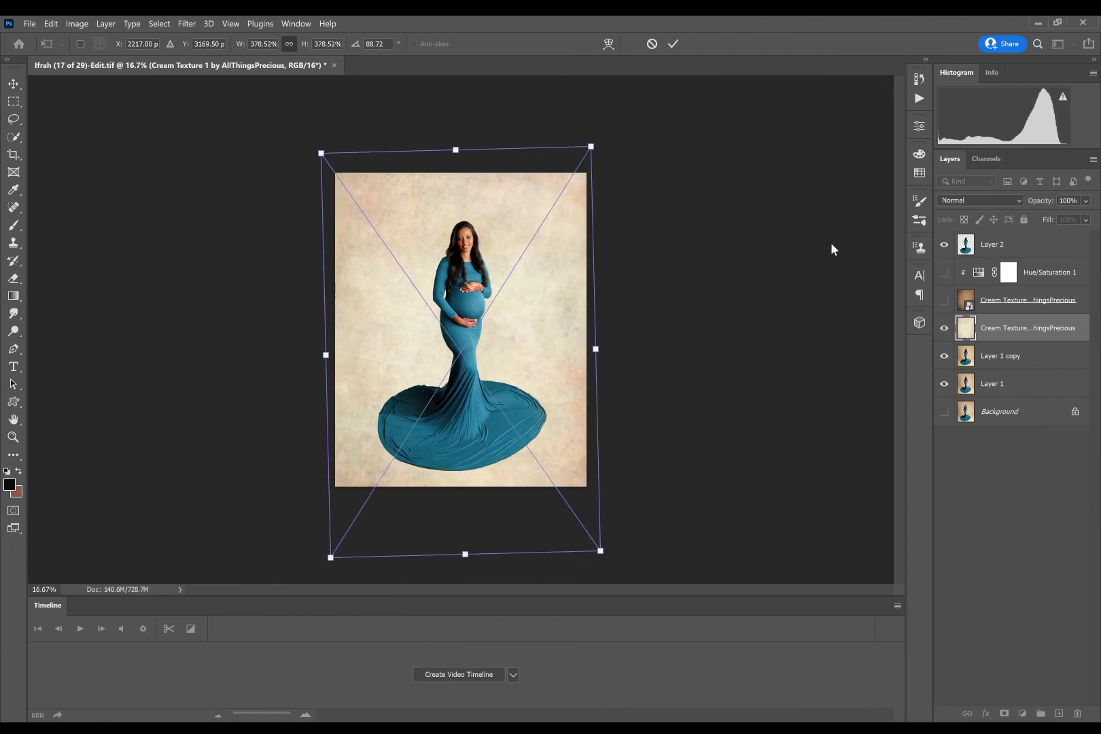
pyautogui.press('Return')
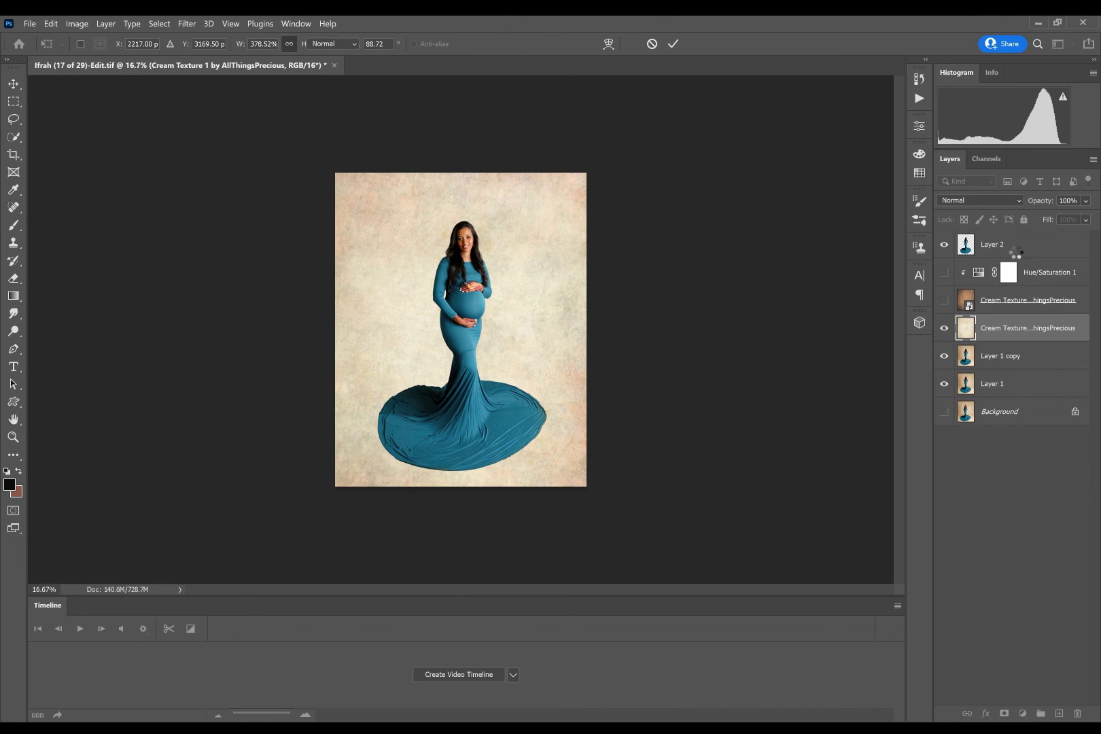
# Step: Lower the Cream Texture 1 layer's opacity to 80%
pyautogui.click(1085, 200)
pyautogui.click(1069, 215)
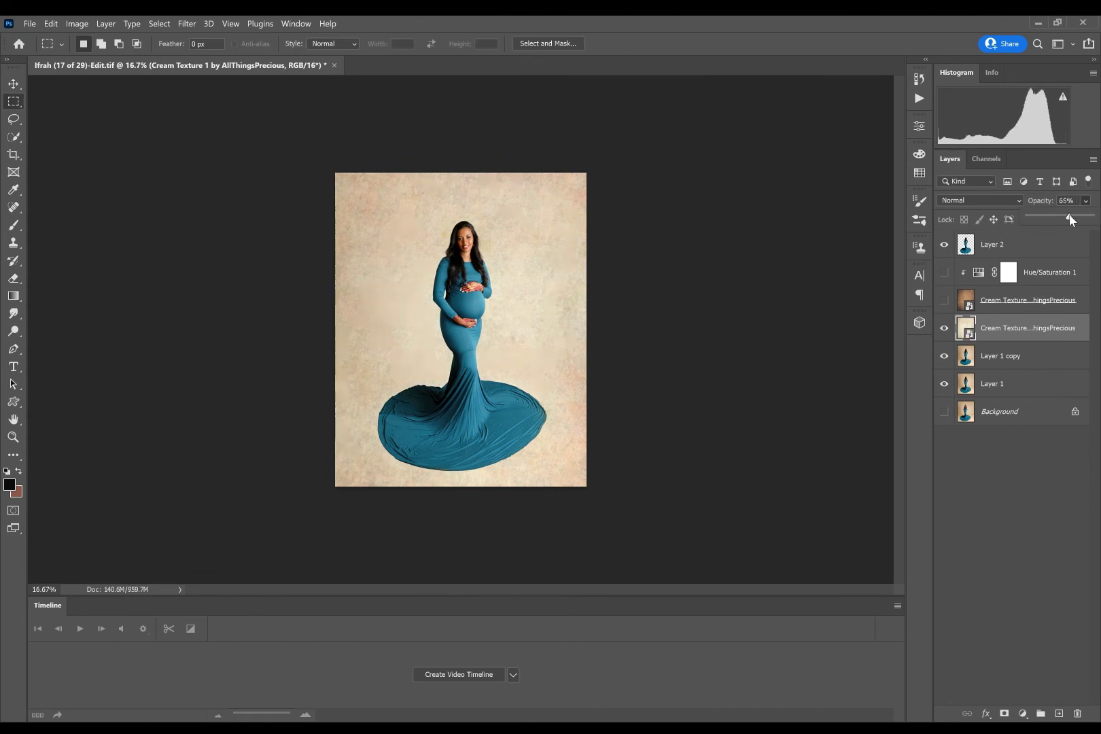
pyautogui.moveTo(1075, 216); pyautogui.dragTo(1078, 216)
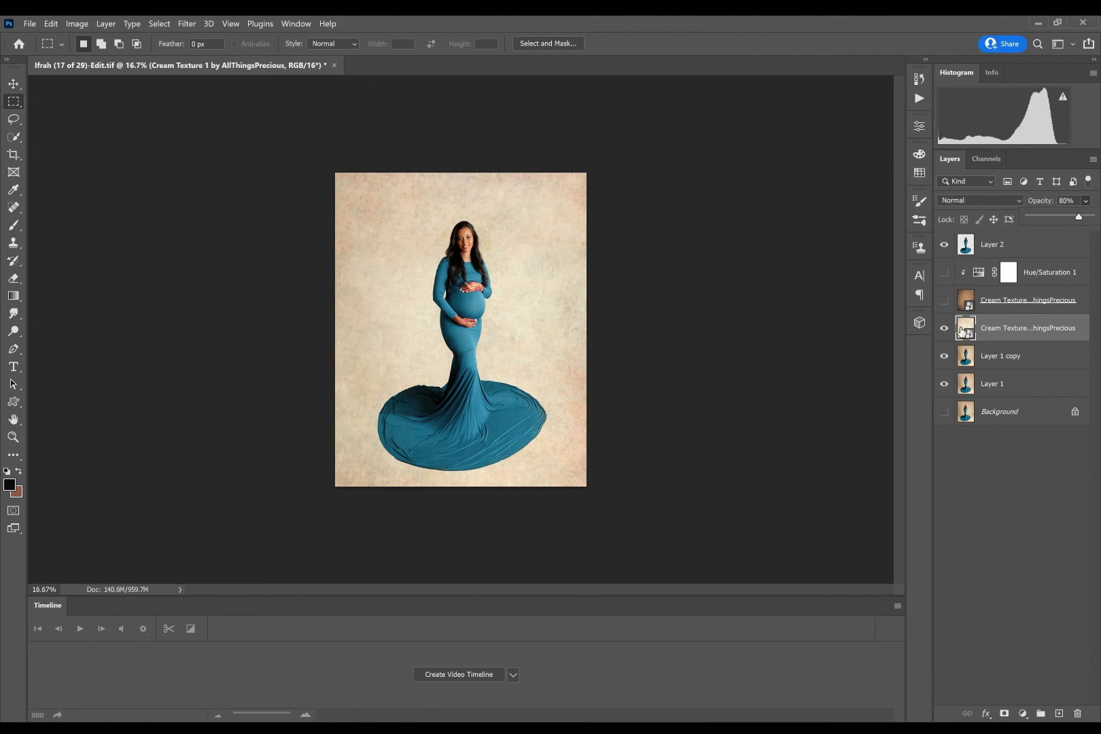
# Step: Try successive blend modes on the Cream Texture 1 layer, settle on Soft Light, and set its opacity to 100%
pyautogui.click(978, 200)
pyautogui.press('Down')
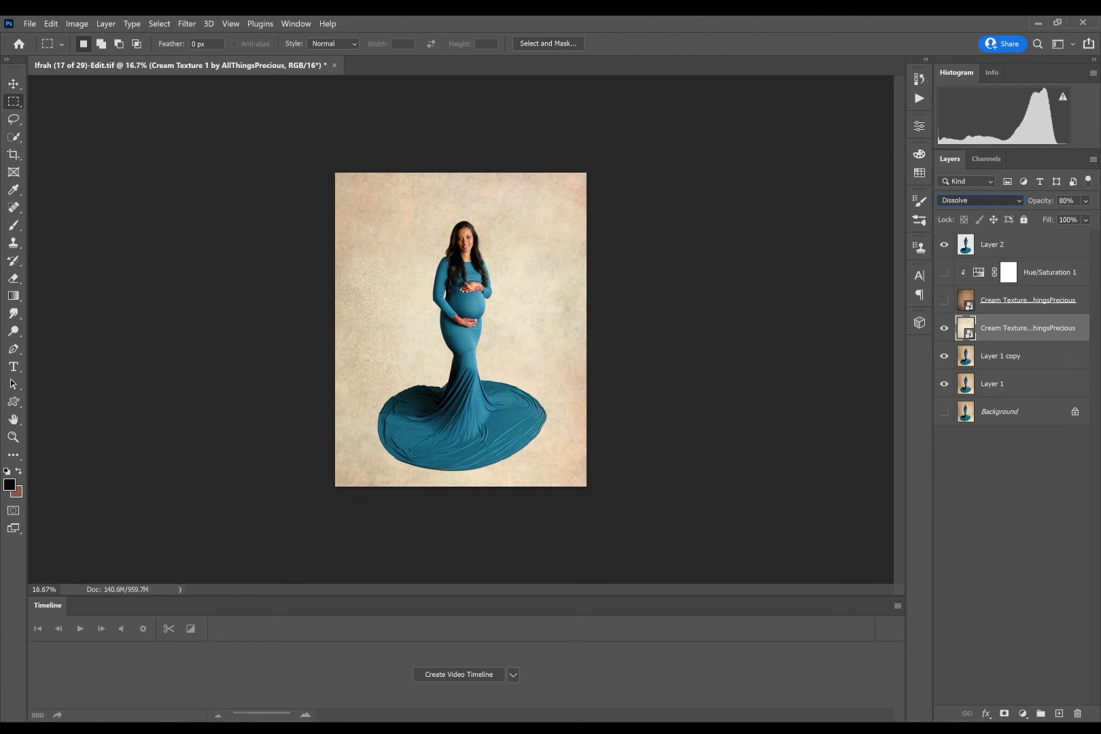
pyautogui.press('Down')
pyautogui.press('Down')
pyautogui.press('Down')
pyautogui.press('Down')
pyautogui.press('Down')
pyautogui.press('Down')
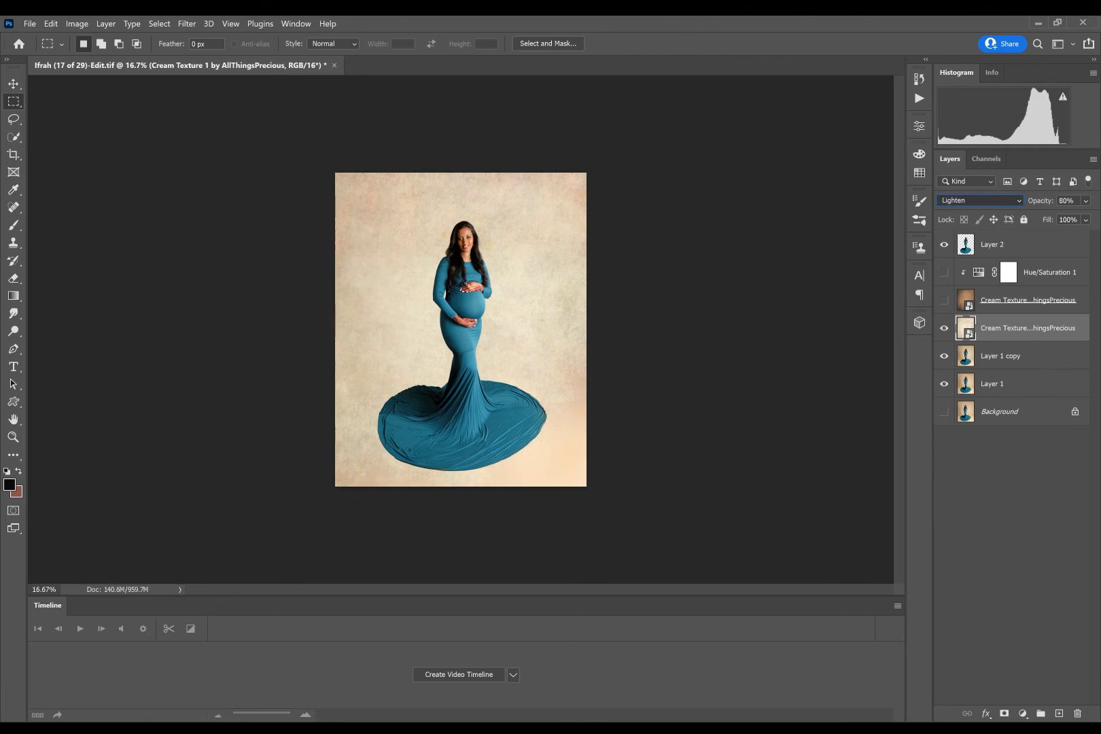
pyautogui.press('Down')
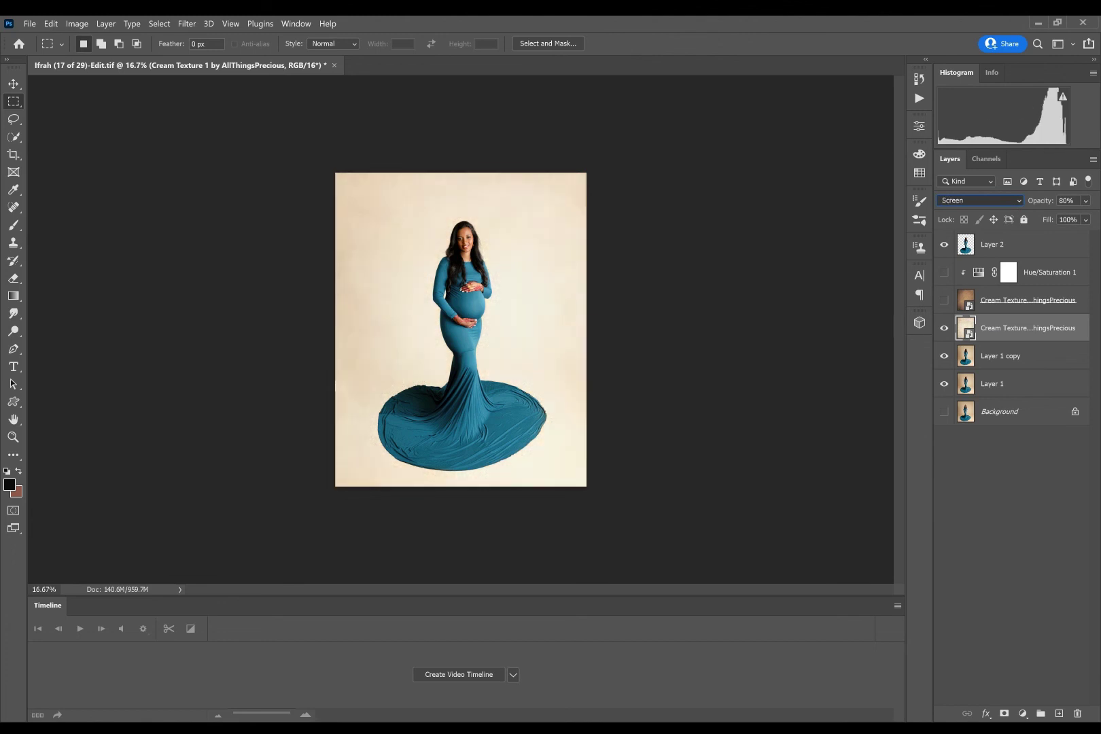
pyautogui.press('Down')
pyautogui.press('Down')
pyautogui.press('Down')
pyautogui.press('Down')
pyautogui.press('Down')
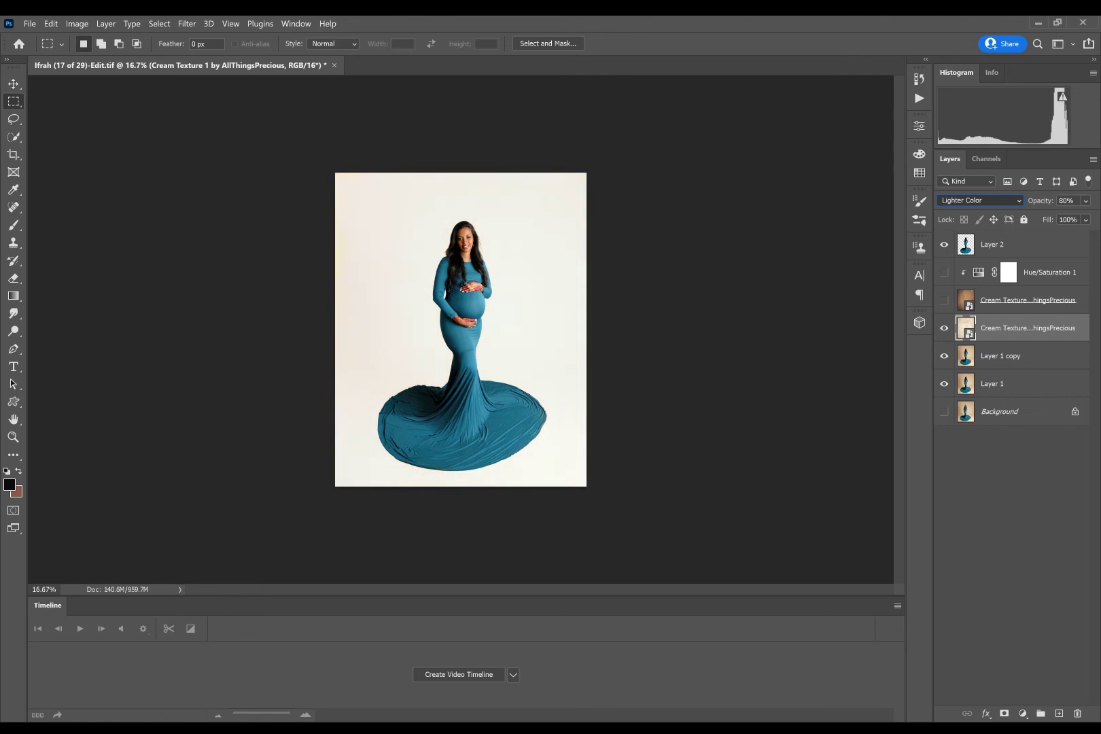
pyautogui.press('Up')
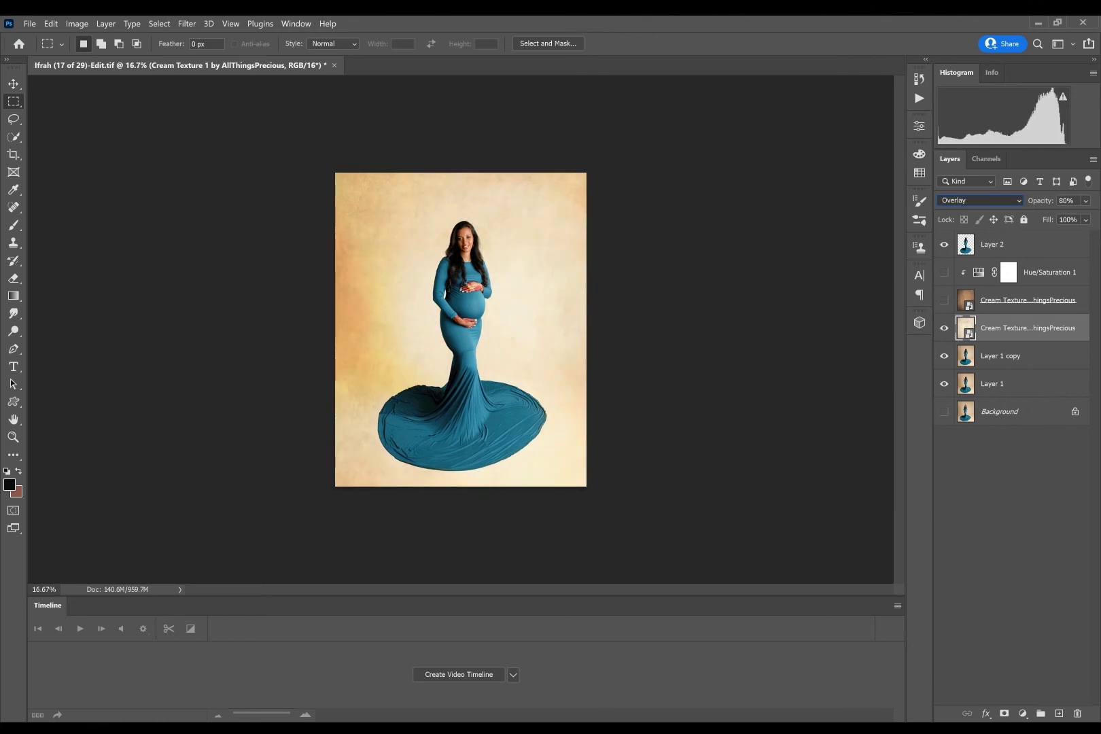
pyautogui.press('Down')
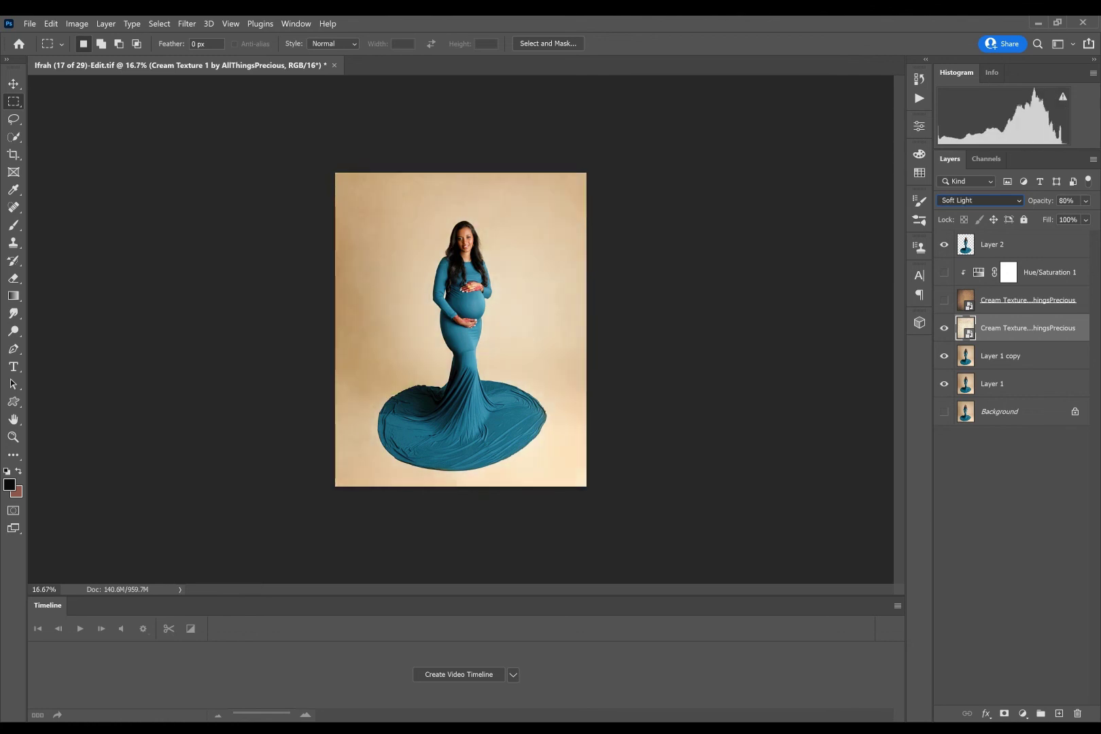
pyautogui.press('Down')
pyautogui.press('Up')
pyautogui.click(1085, 200)
pyautogui.moveTo(1076, 216); pyautogui.dragTo(1091, 216)
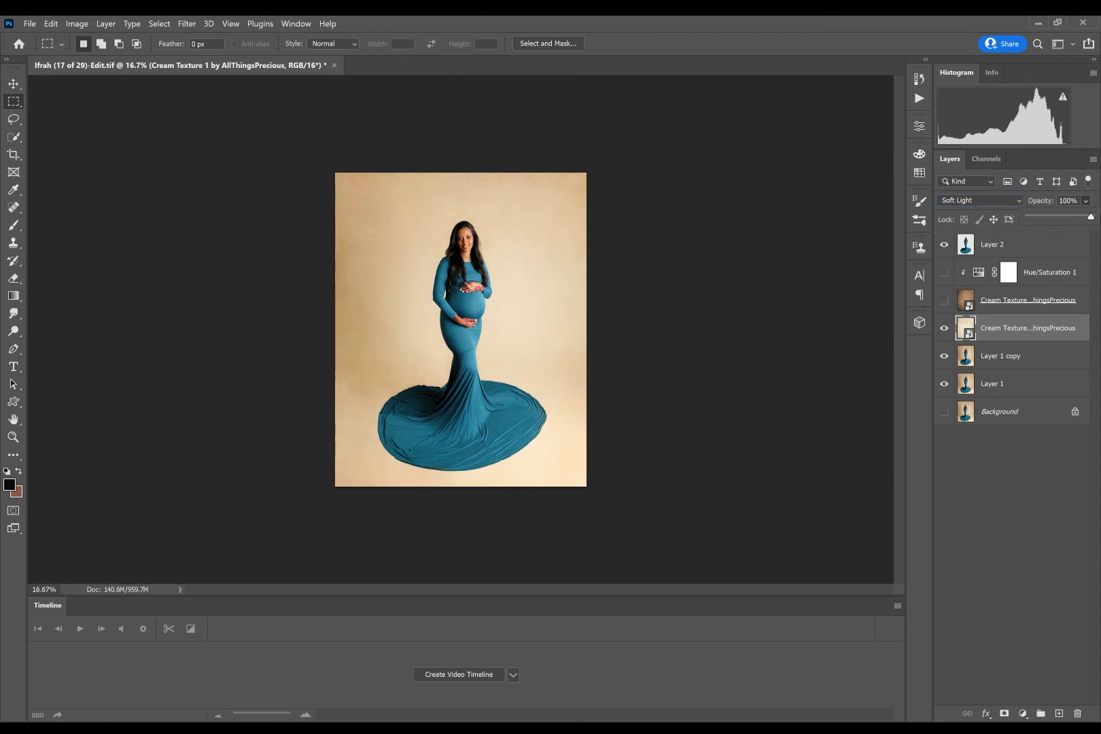
# Step: Toggle the Cream Texture 1 layer's visibility to compare the backdrop with and without it
pyautogui.click(943, 328)
pyautogui.click(943, 328)
pyautogui.click(943, 328)
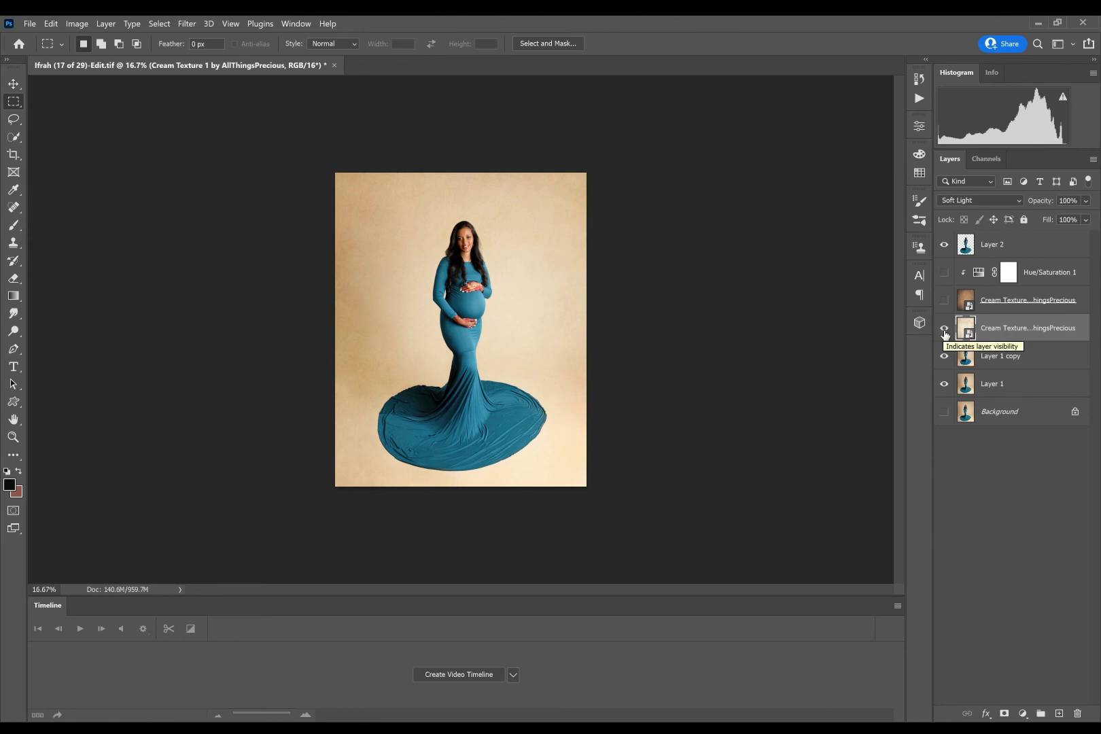
pyautogui.click(943, 330)
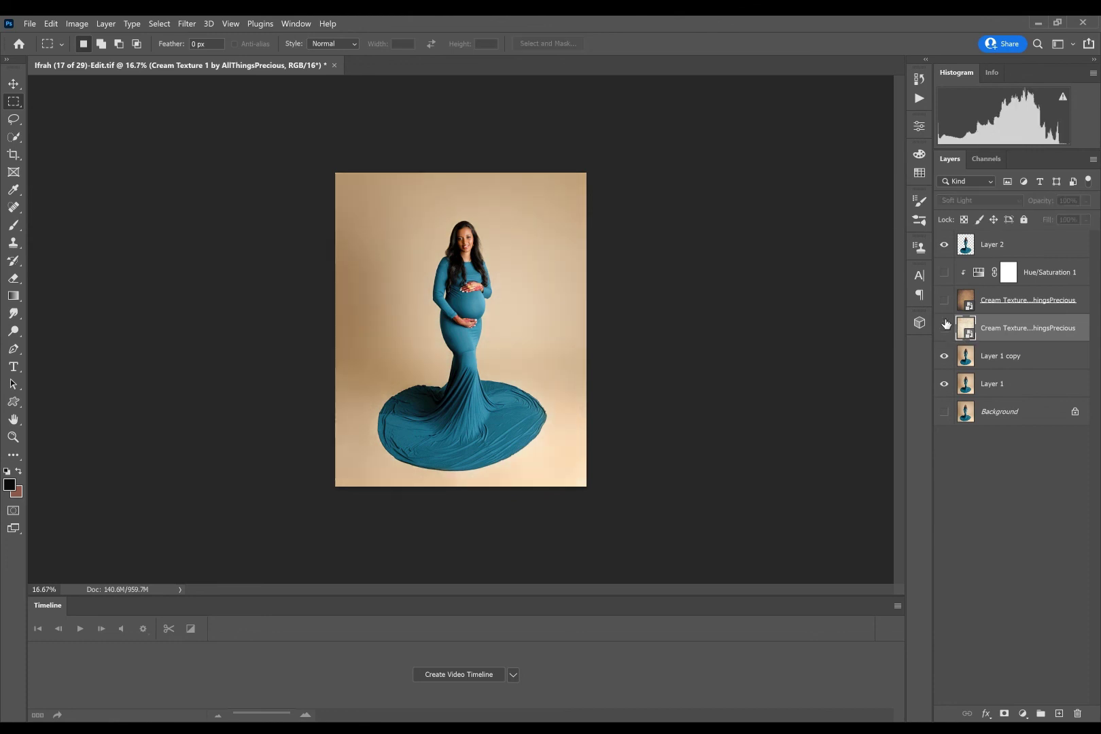
# Step: Show the Cream Texture 6, Hue/Saturation 1 and Cream Texture 1 layers together
pyautogui.click(943, 302)
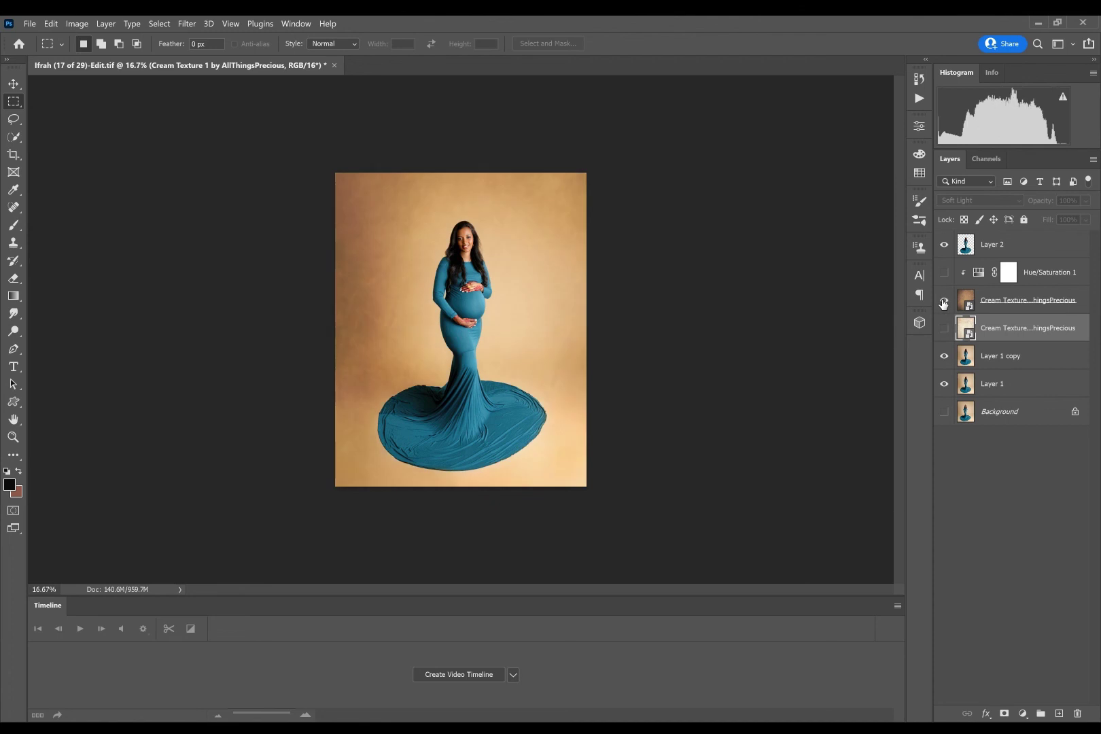
pyautogui.click(944, 272)
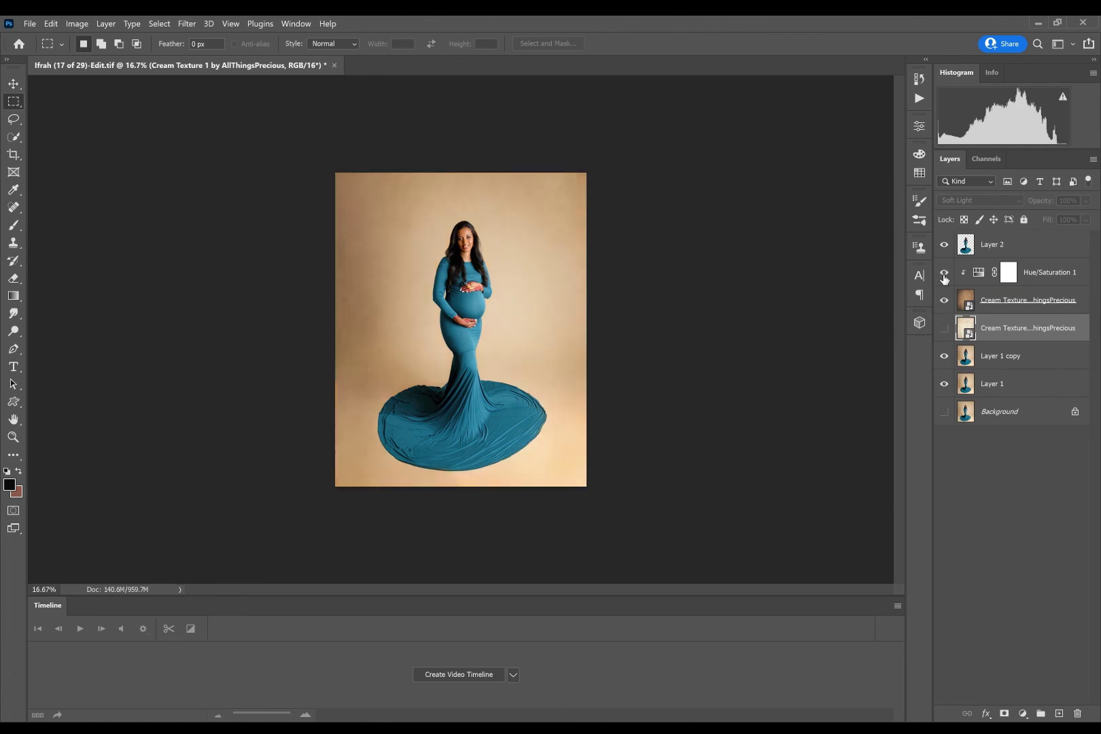
pyautogui.click(943, 329)
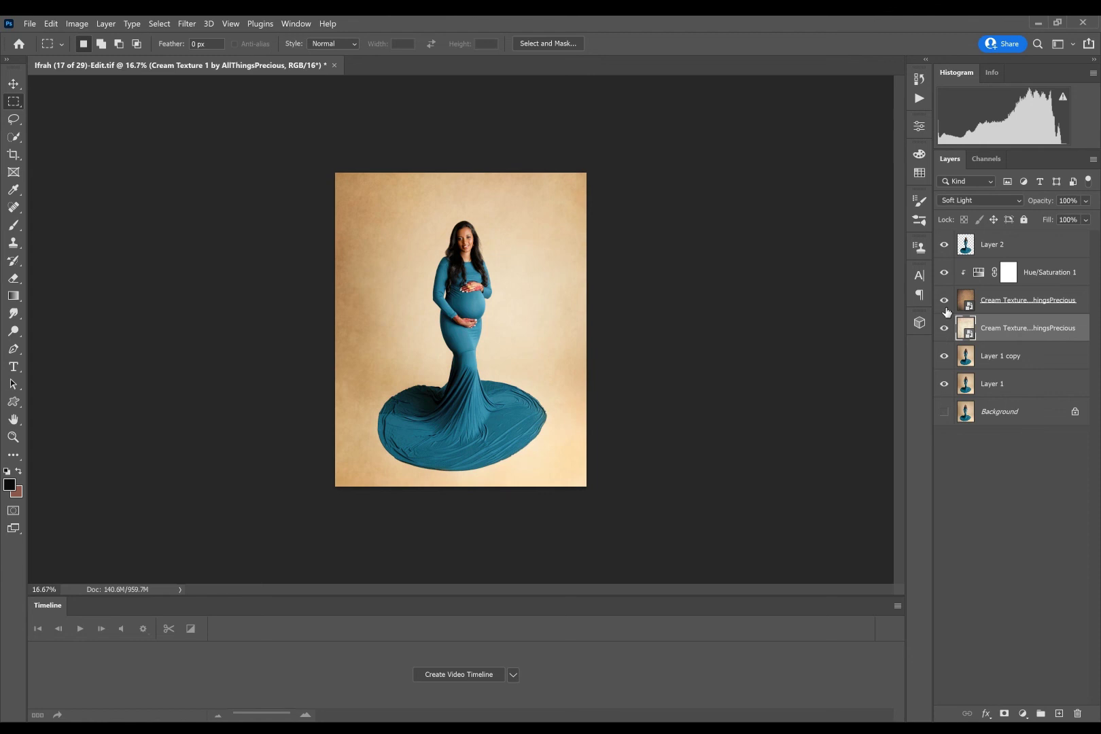
# Step: Group the Hue/Saturation 1 adjustment with the Cream Texture 6 layer and hide the group
pyautogui.click(1046, 271)
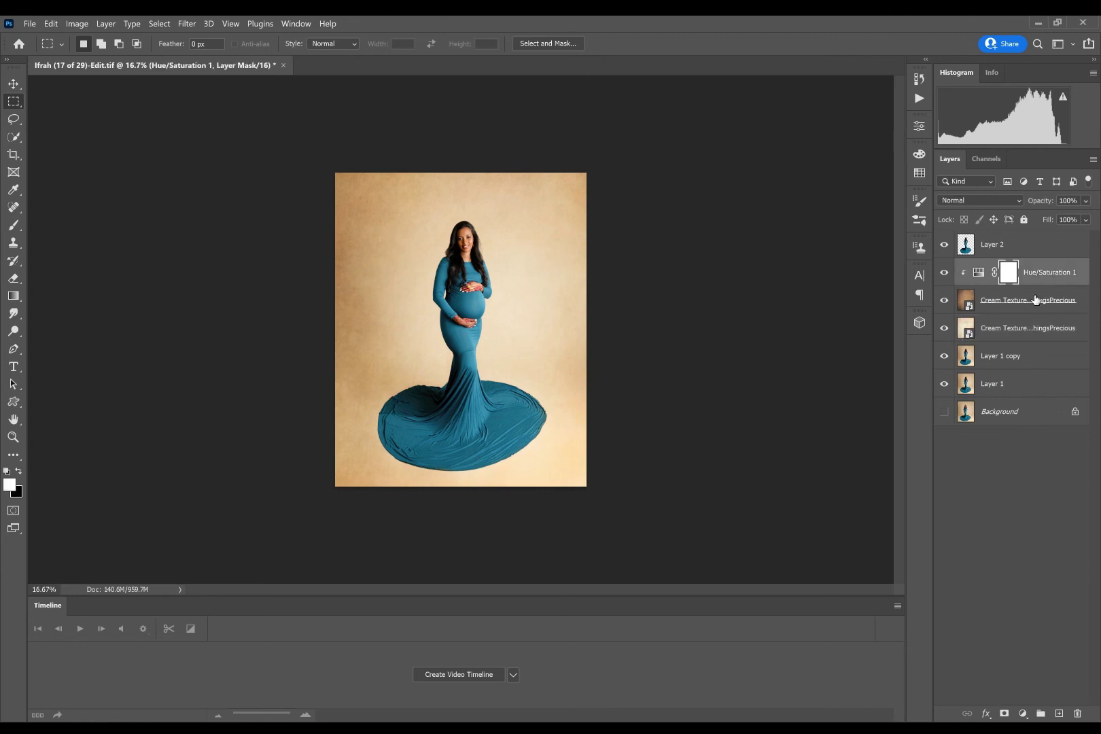
pyautogui.keyDown('shift'); pyautogui.click(1035, 299); pyautogui.keyUp('shift')
pyautogui.click(1040, 713)
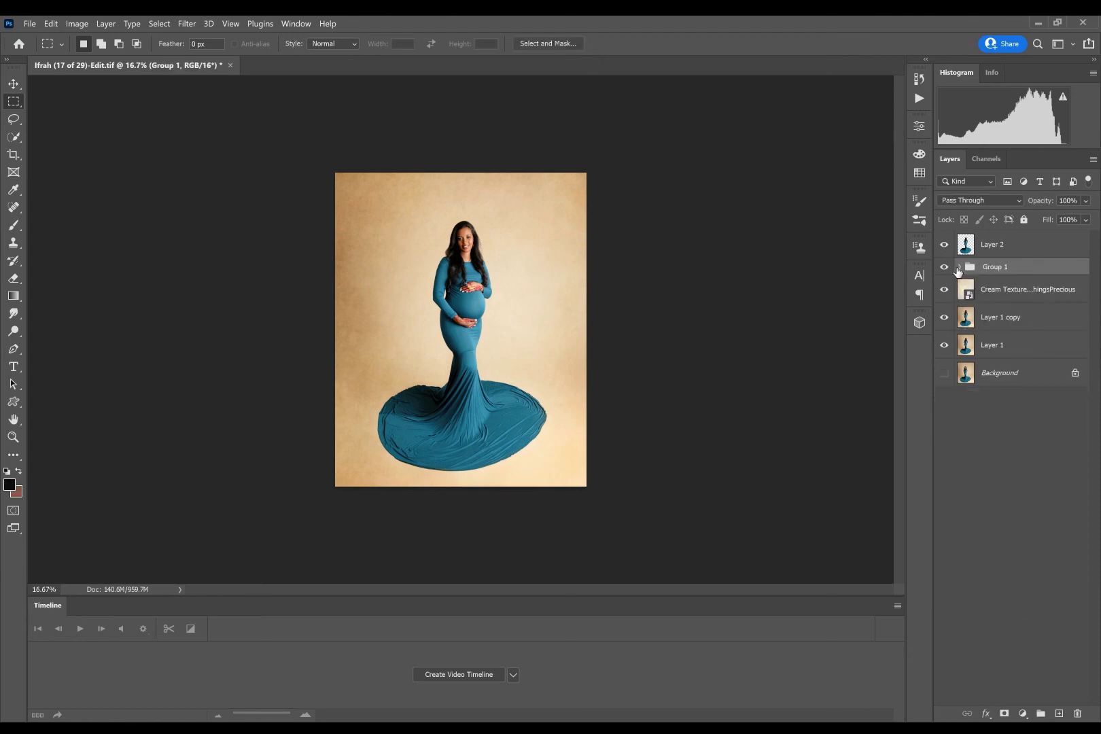
pyautogui.click(944, 268)
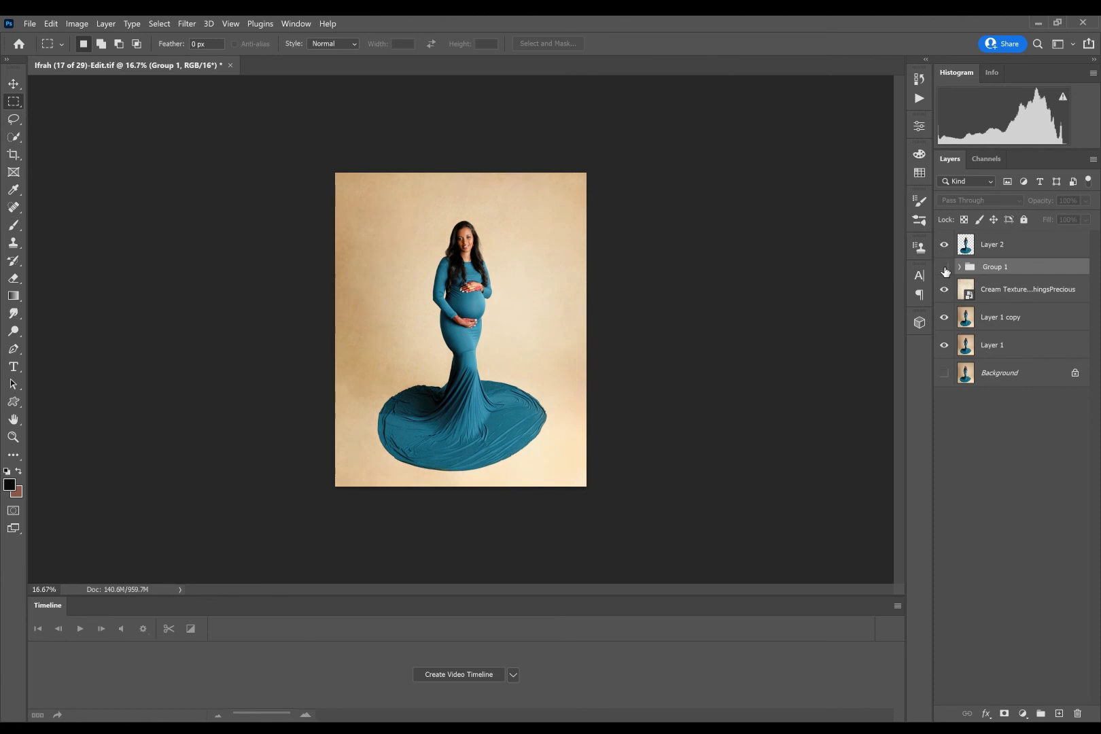